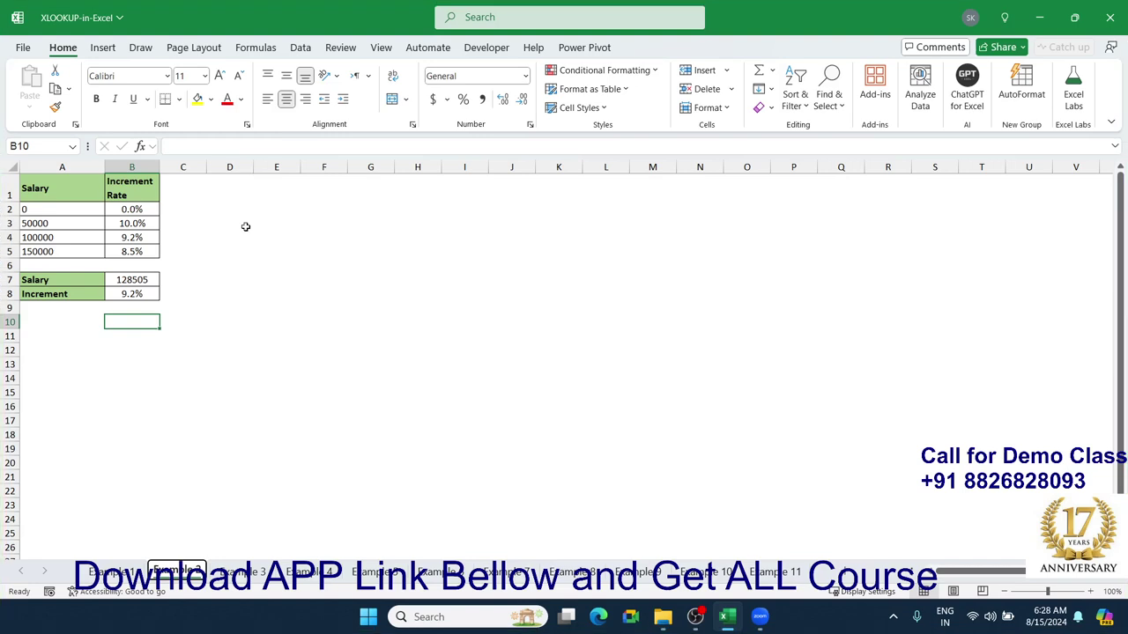
click(231, 293)
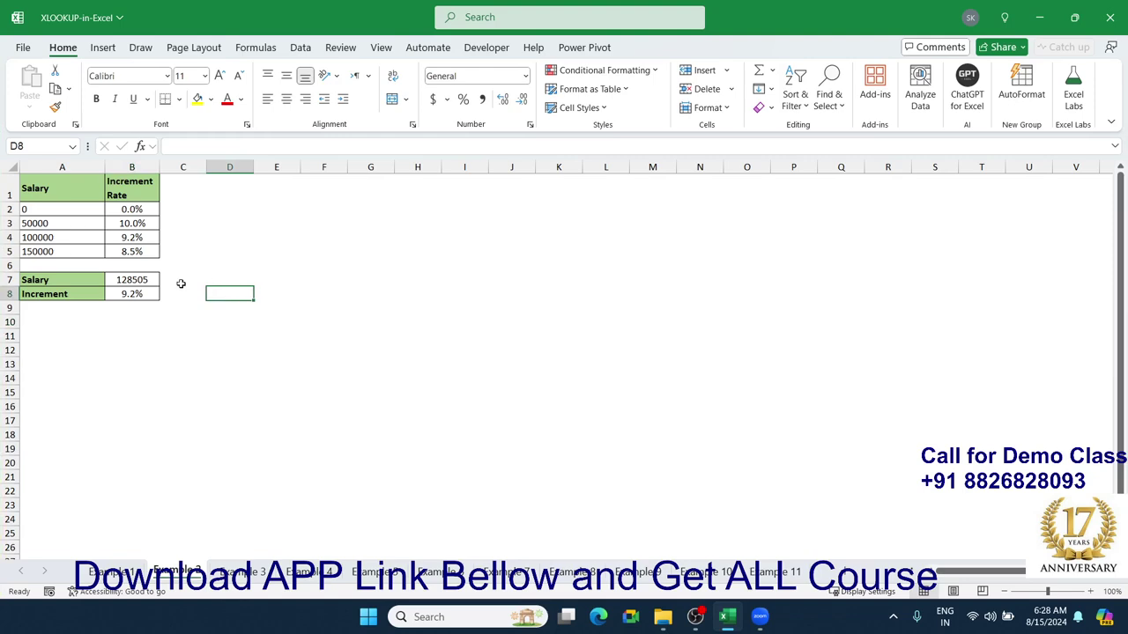
click(148, 325)
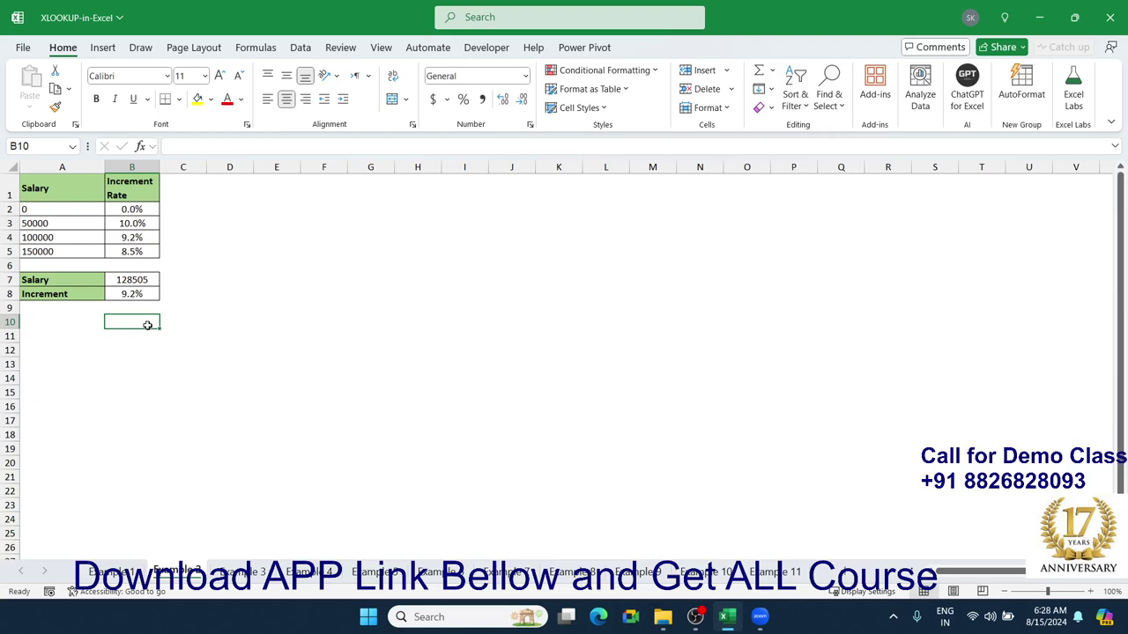
key(Up)
key(Up)
key(Up)
key(Up)
key(Up)
key(Left)
key(Up)
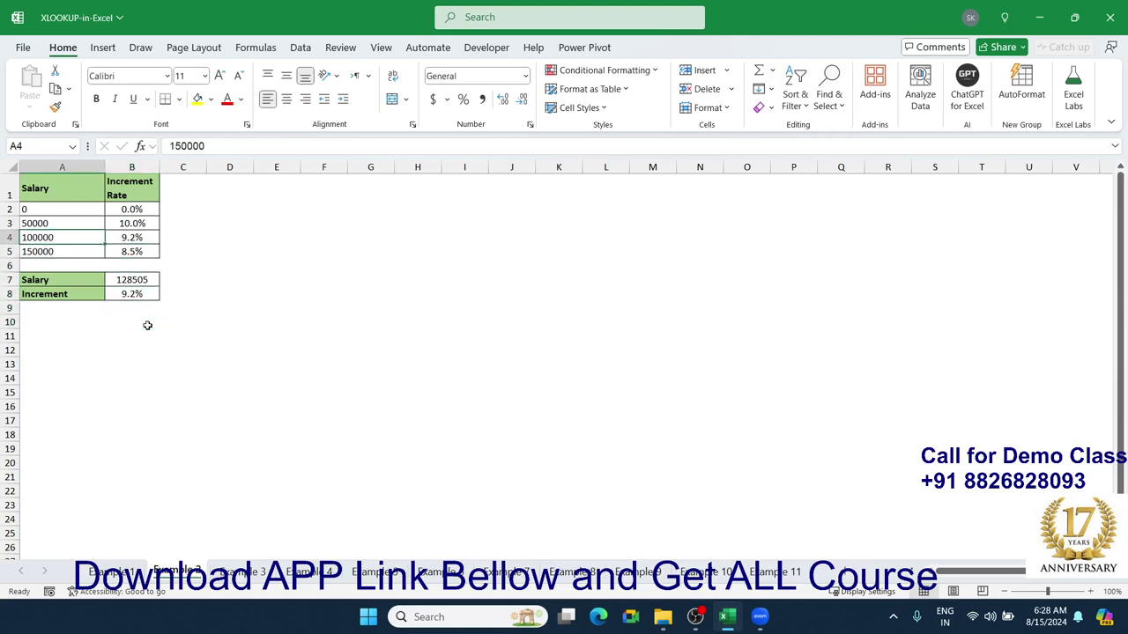
key(Up)
key(Up)
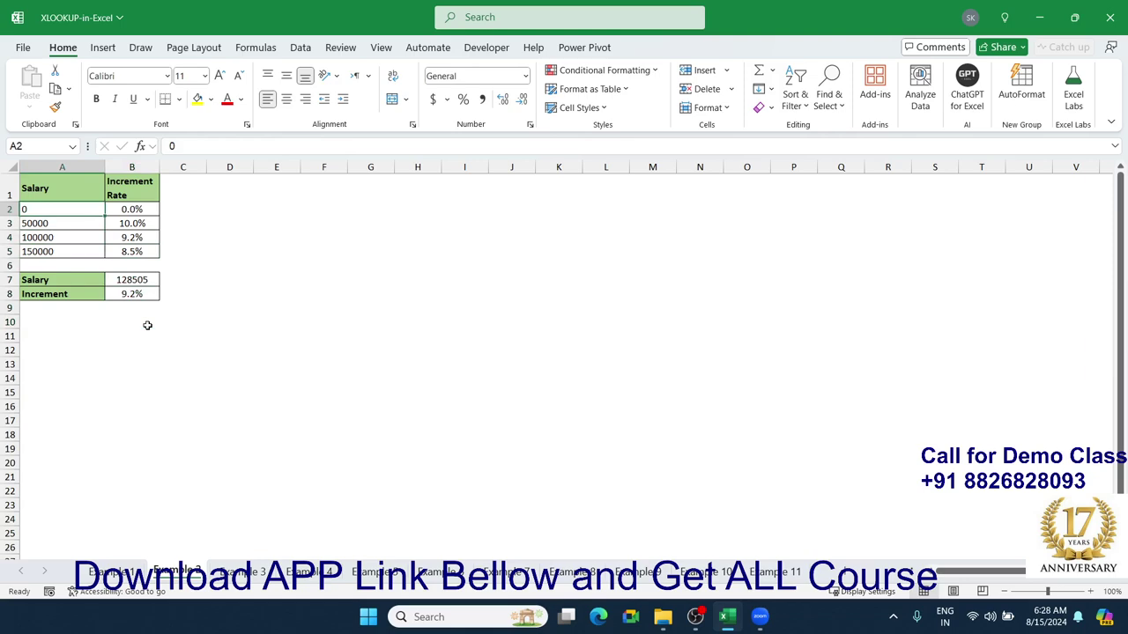
key(Down)
key(Down)
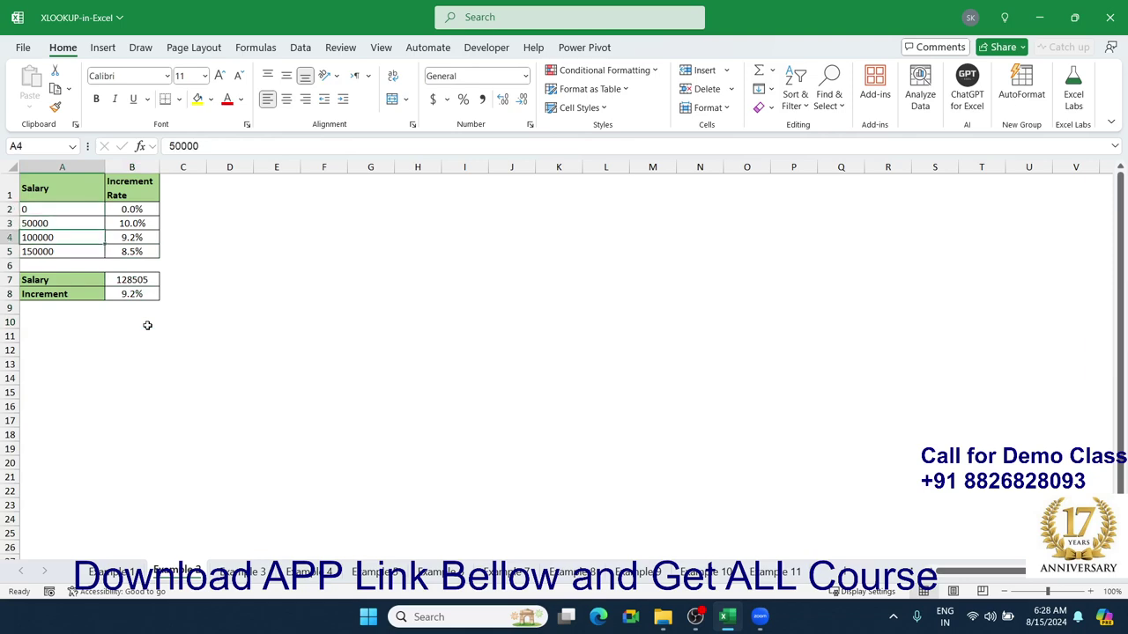
key(Up)
key(Down)
key(Down)
key(Up)
key(Up)
key(Right)
key(Up)
key(Down)
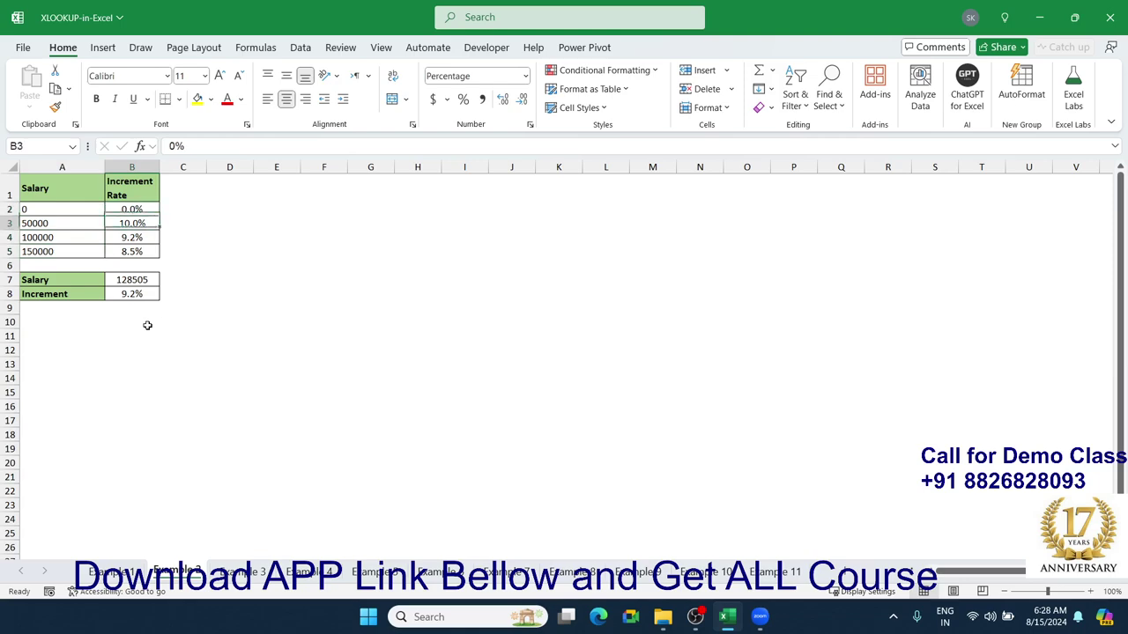
key(Down)
key(Down)
key(Down)
key(Down)
key(Left)
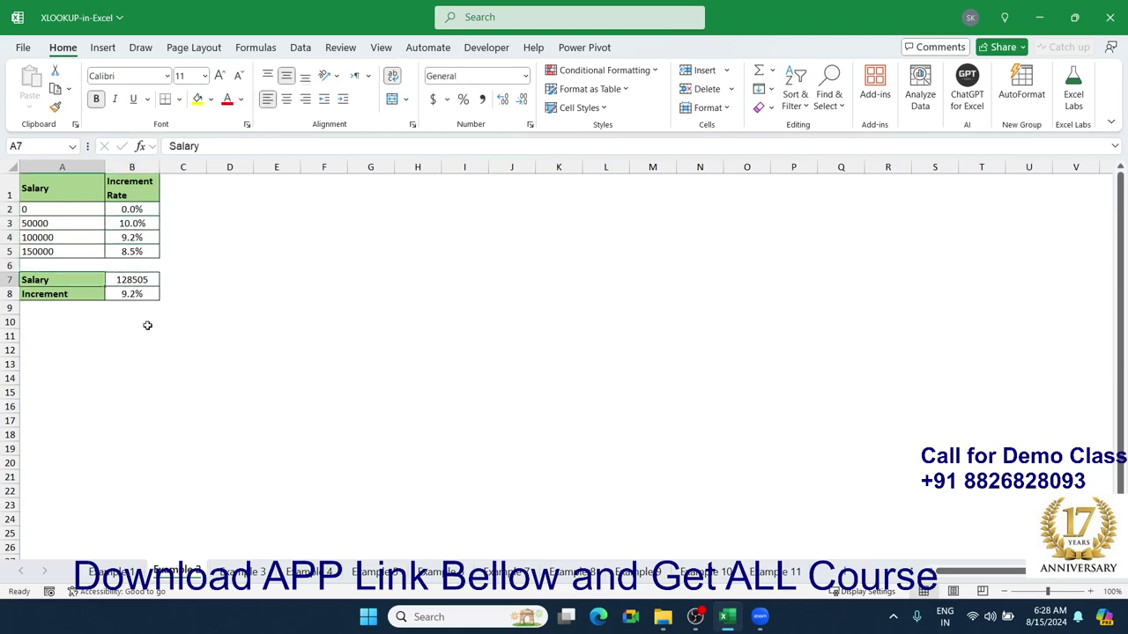
key(Up)
key(Up)
key(Up)
key(Up)
key(Up)
key(shift+Down)
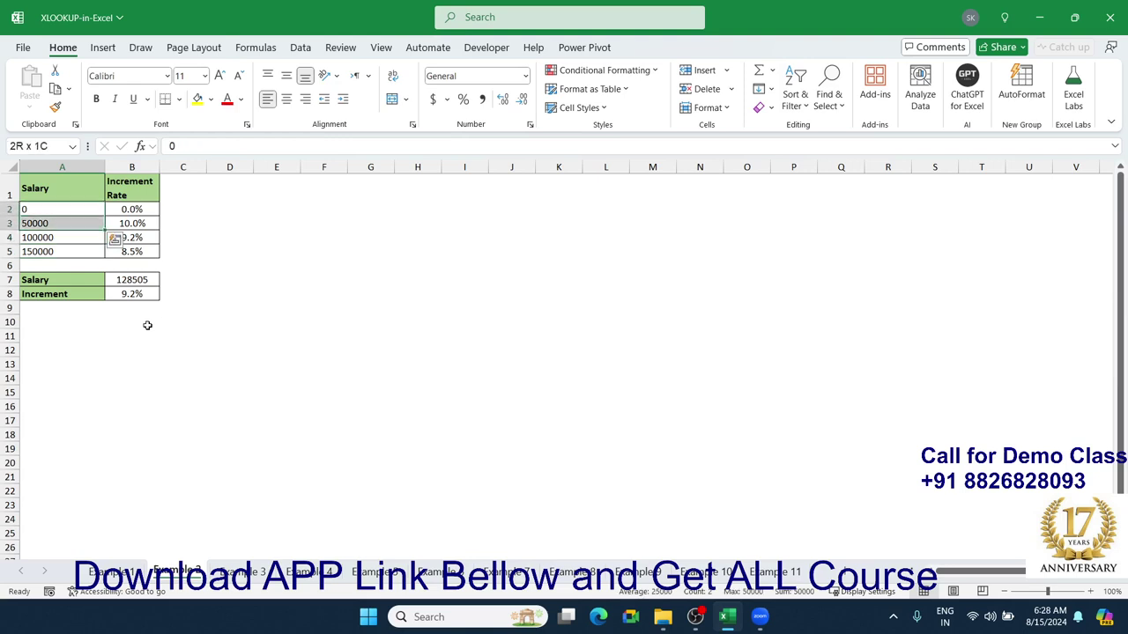
key(Up)
key(Right)
key(Down)
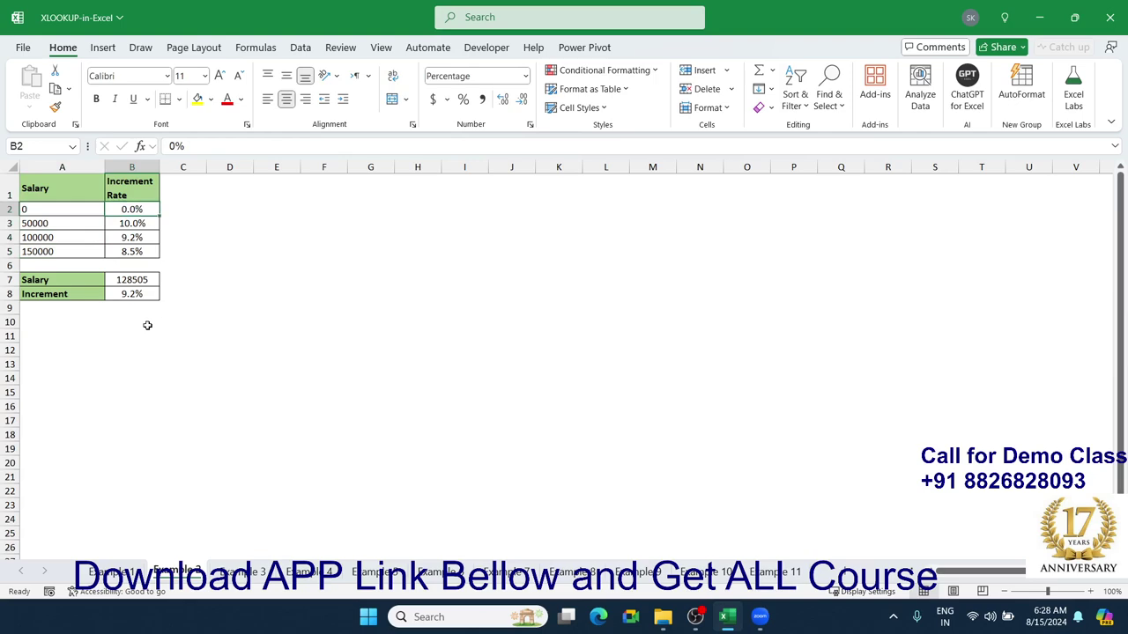
key(Left)
key(Down)
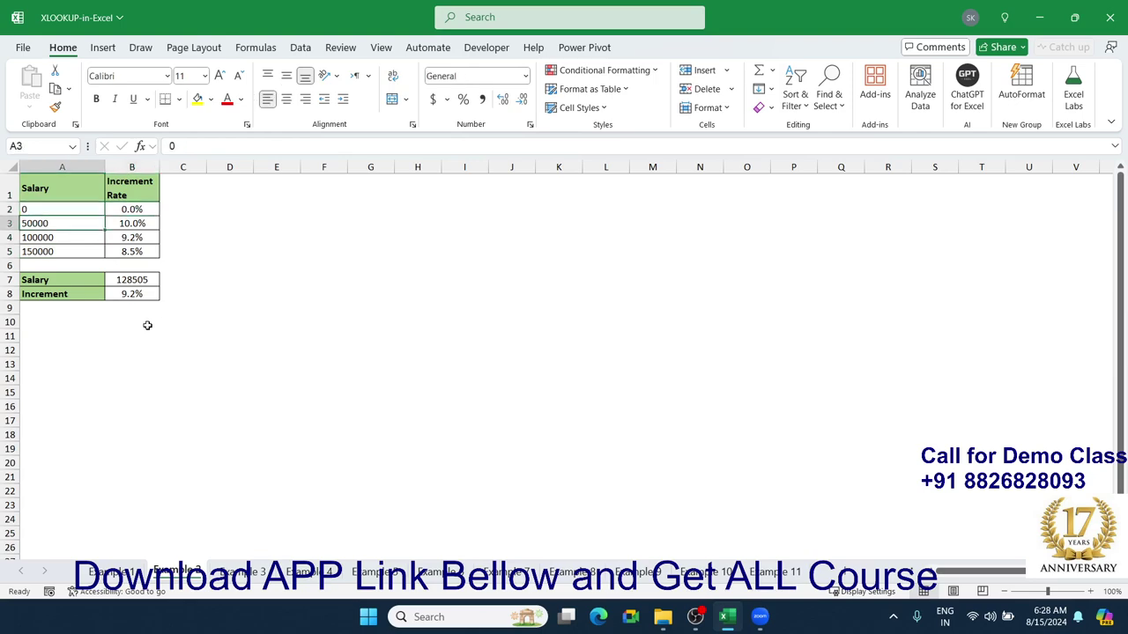
key(shift+Down)
key(Right)
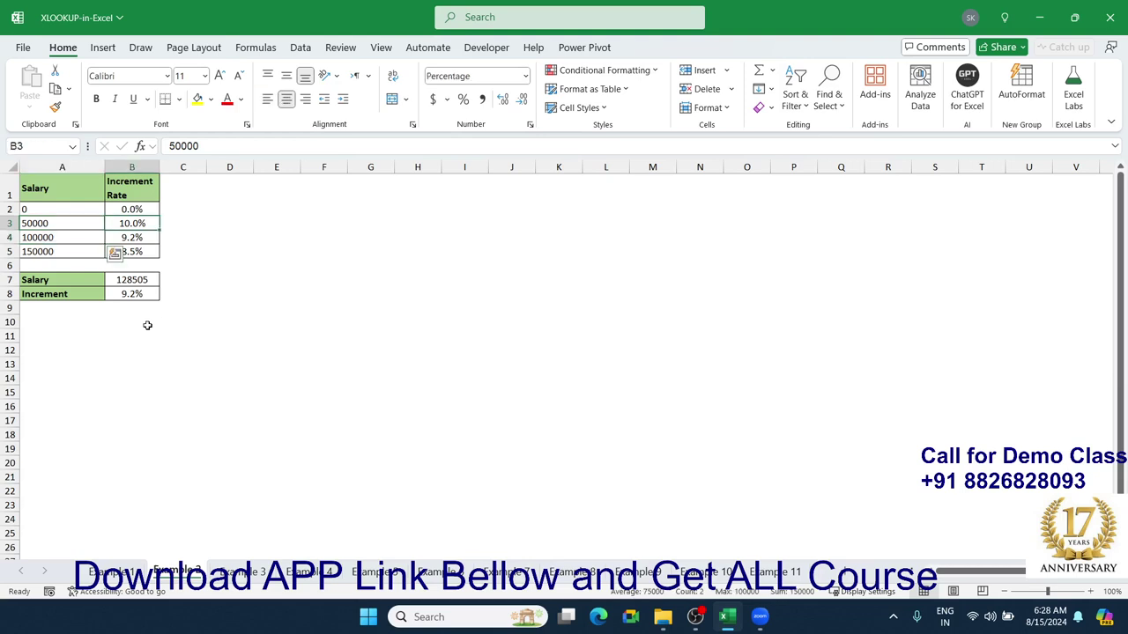
key(Left)
key(Down)
key(shift+Down)
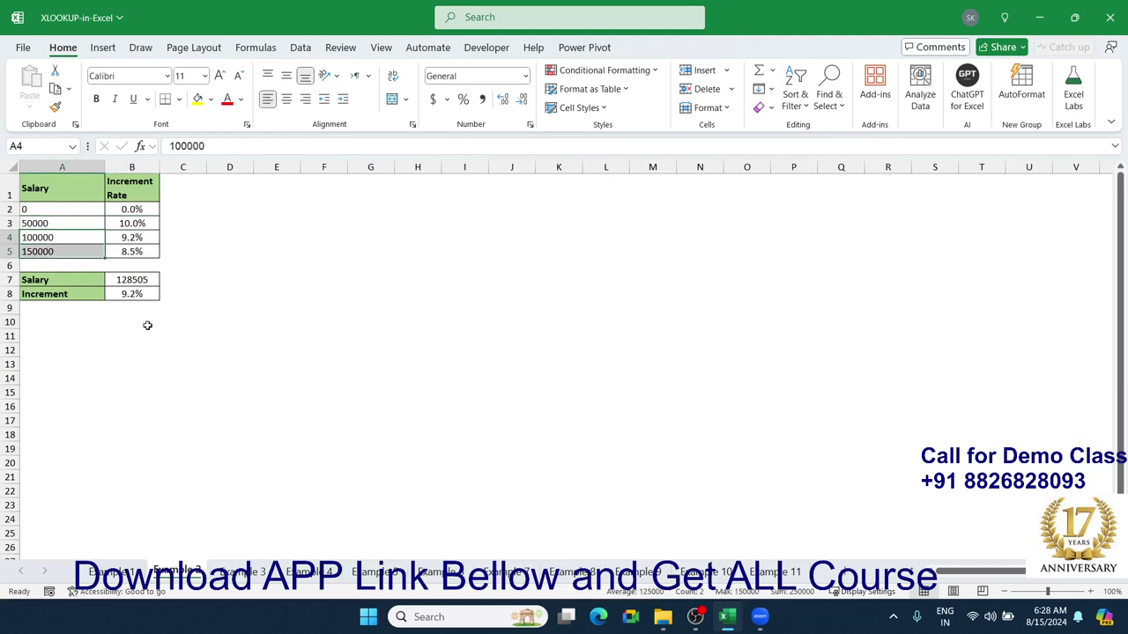
key(Right)
key(Left)
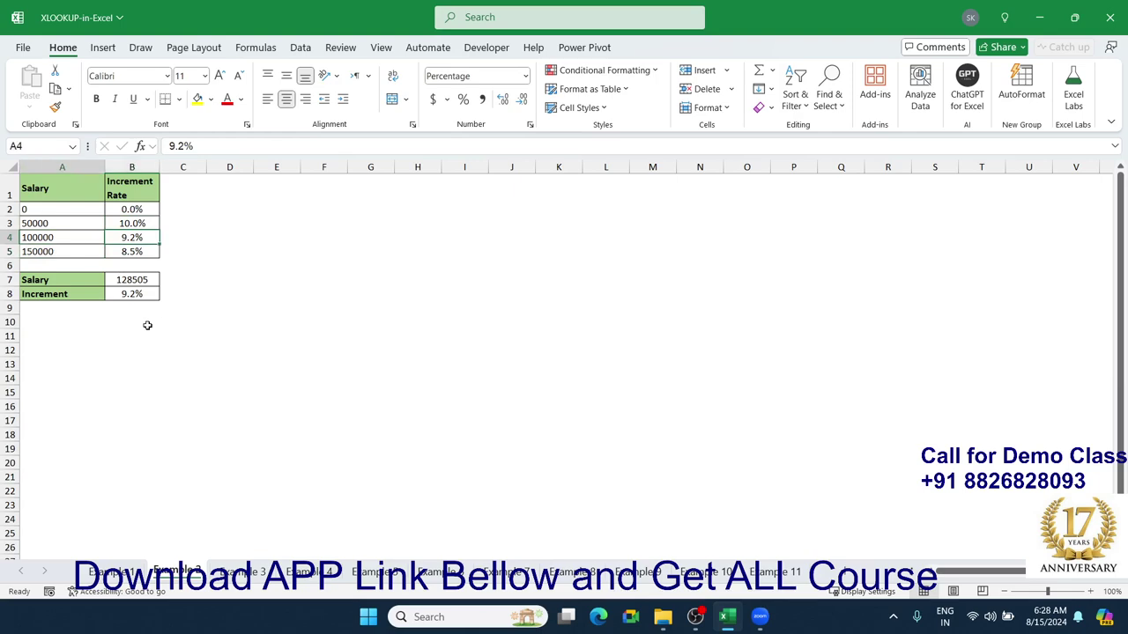
key(Down)
key(shift+Down)
key(shift+Up)
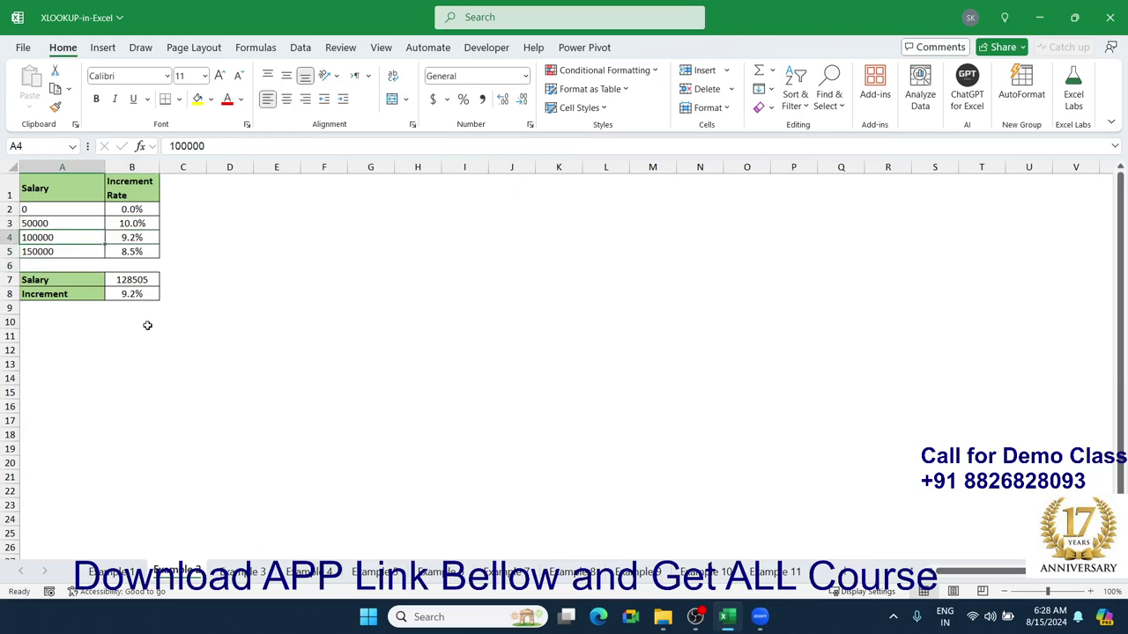
key(Right)
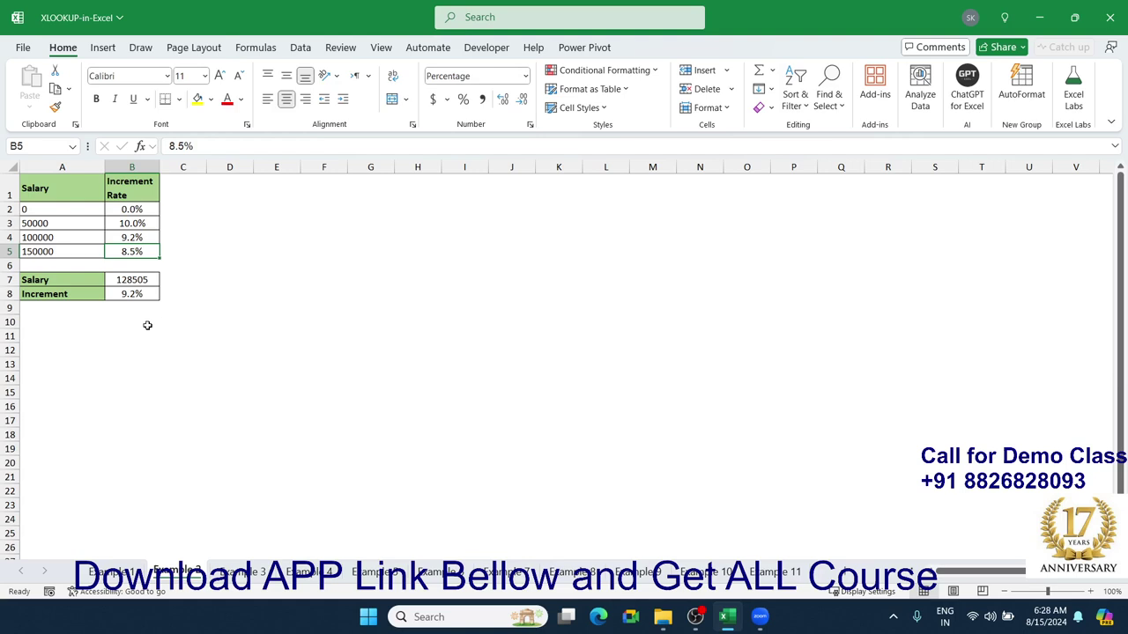
key(Left)
key(Down)
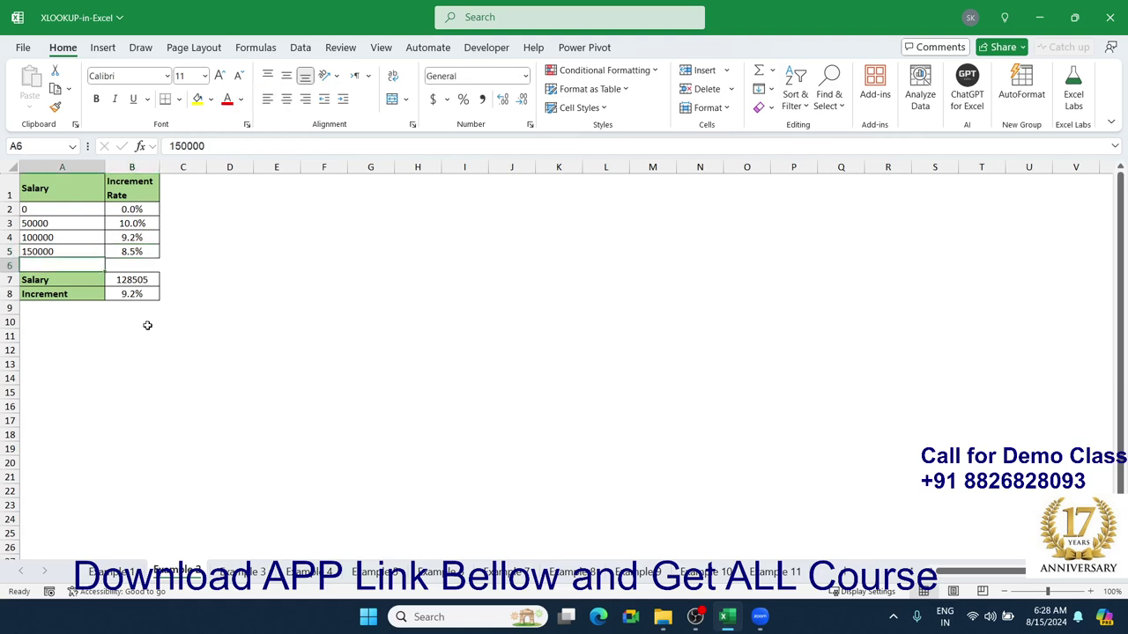
key(Down)
key(Down)
key(Down)
key(Right)
key(Right)
key(Right)
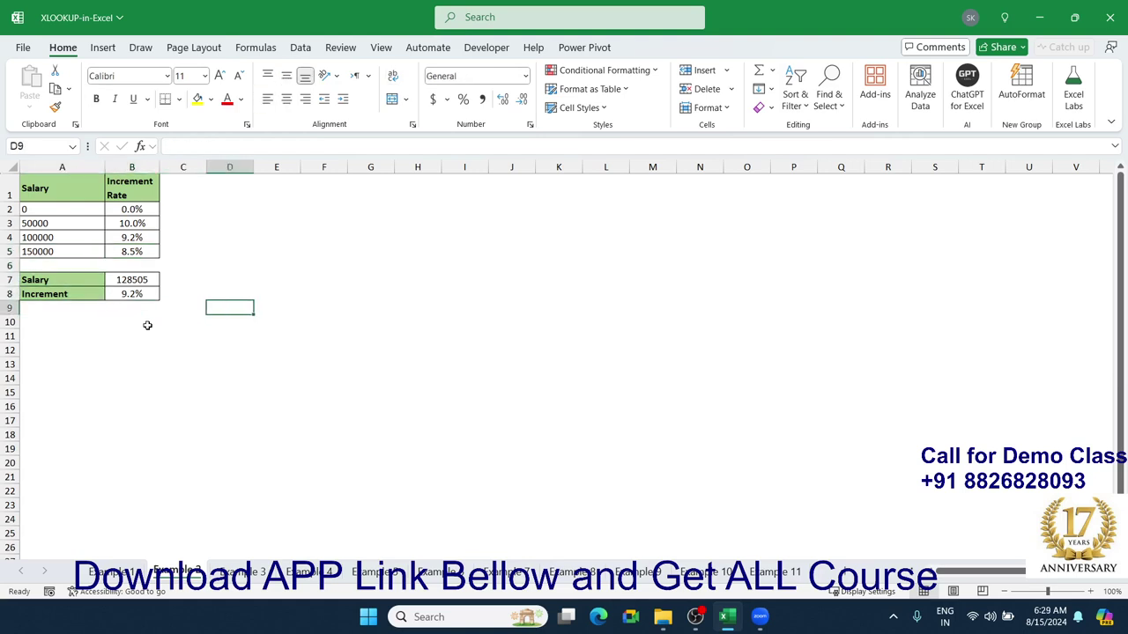
key(Left)
key(Left)
key(Left)
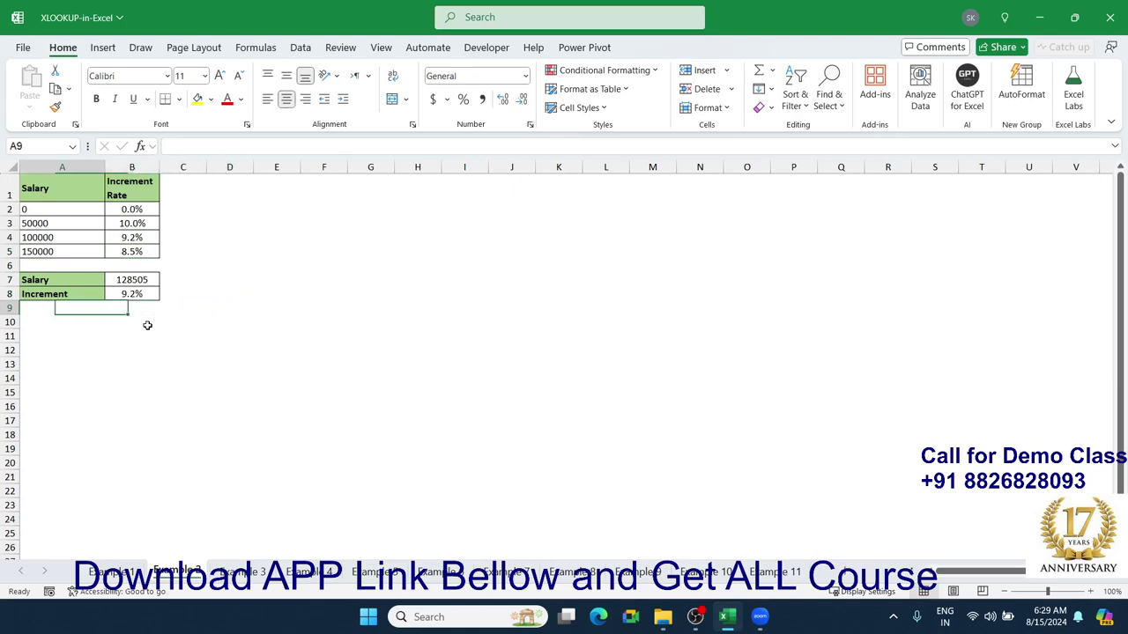
key(Up)
key(Up)
key(Right)
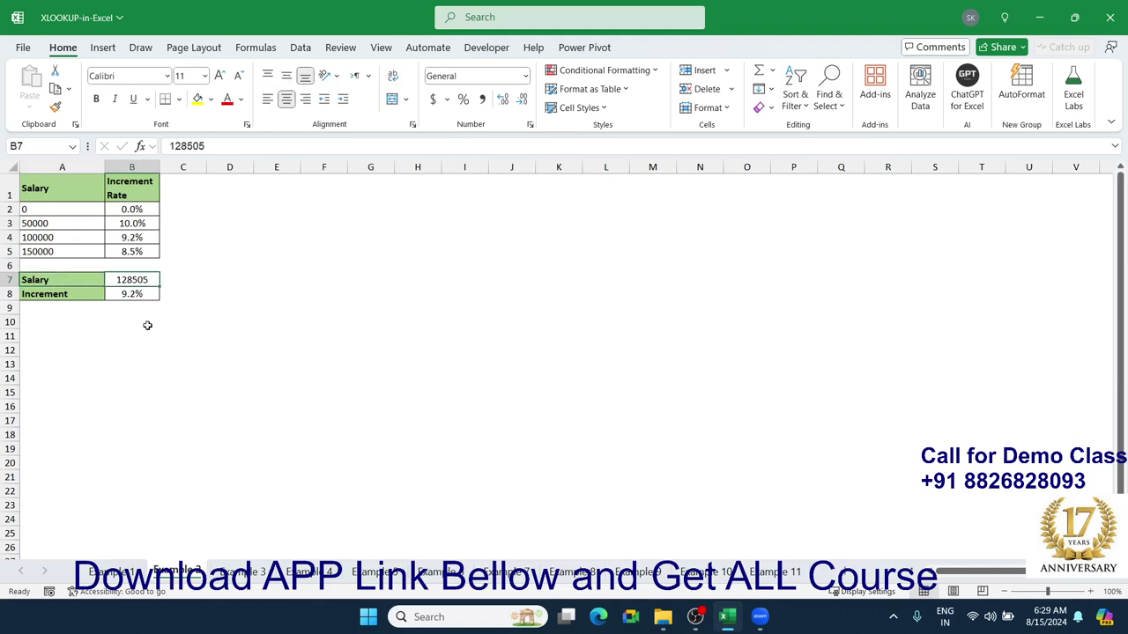
- Check B7's 128505 salary, delete B8's XLOOKUP formula, then start and cancel a VLOOKUP
key(Down)
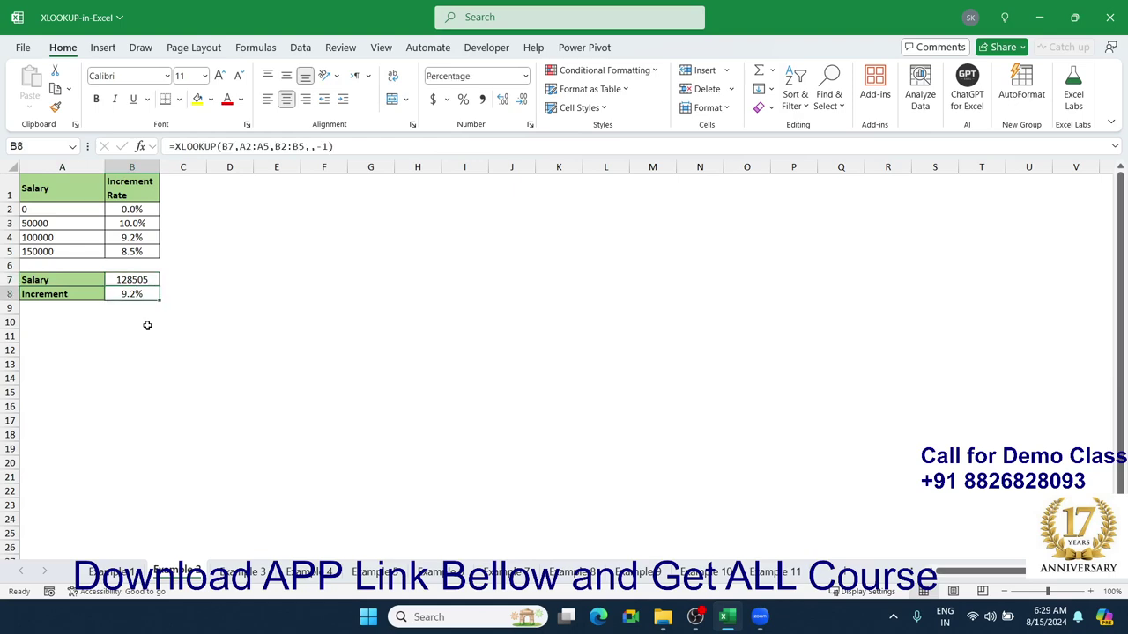
key(Up)
key(Down)
key(Delete)
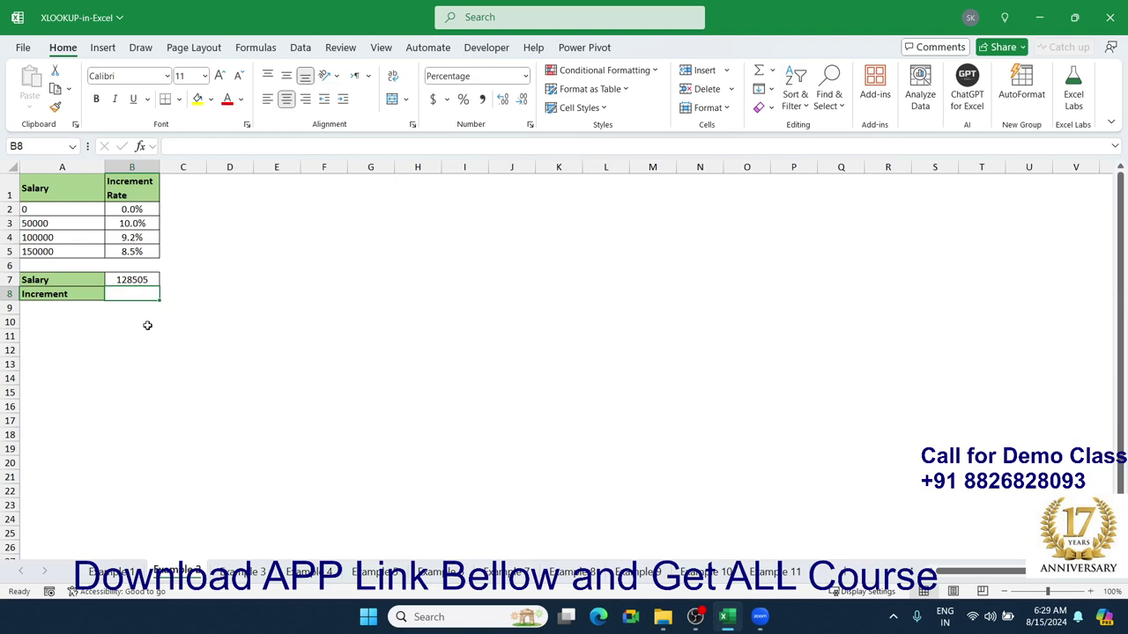
text(=)
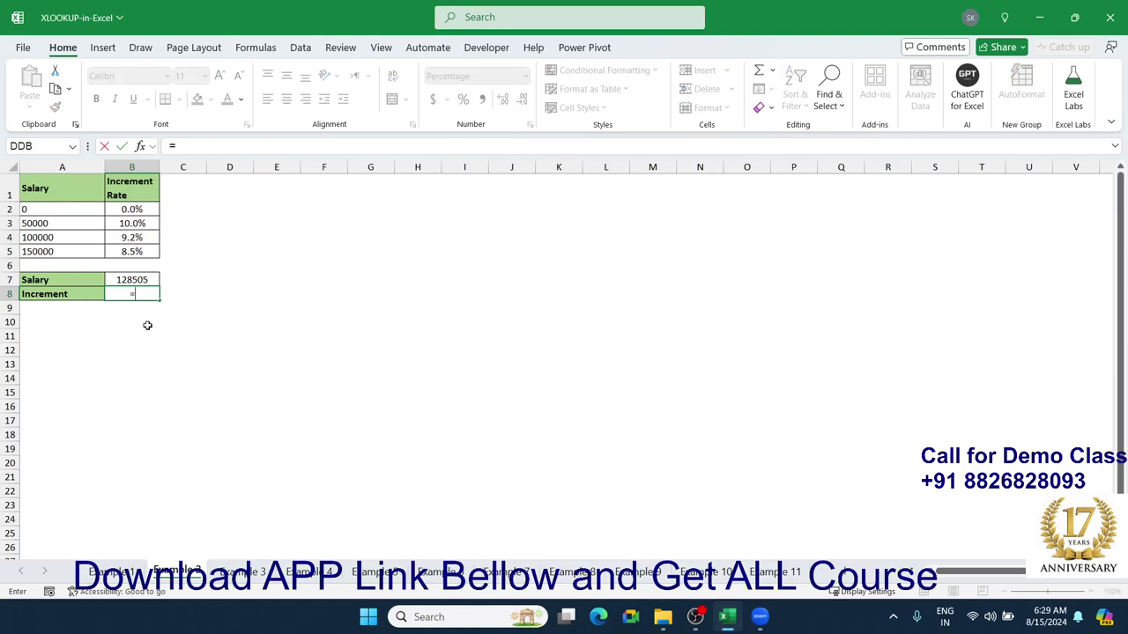
text(vl)
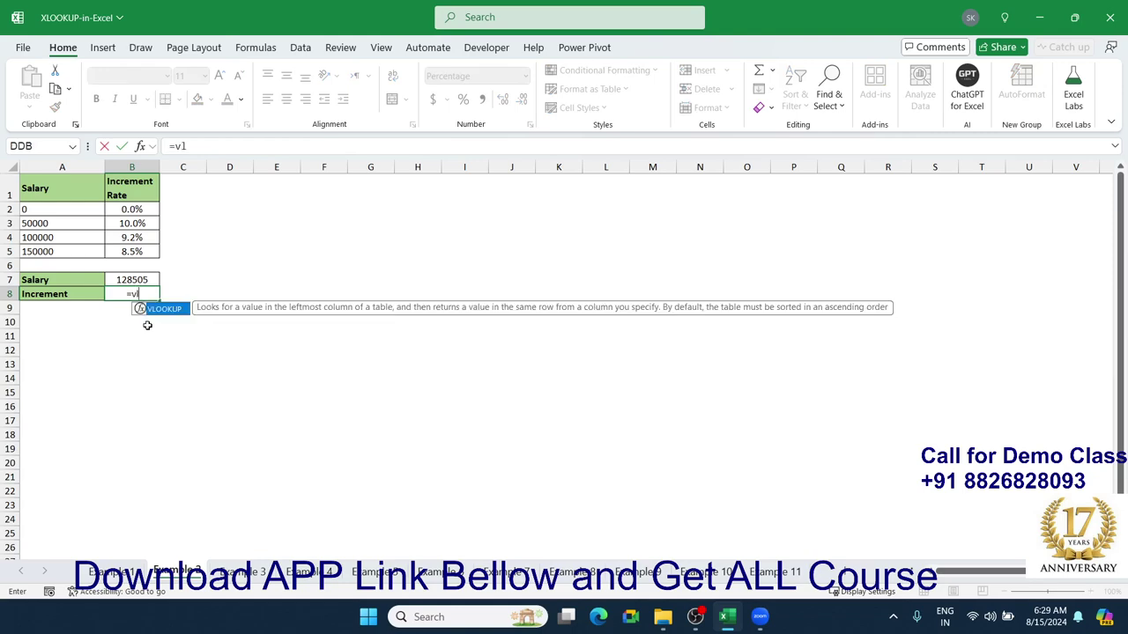
key(Tab)
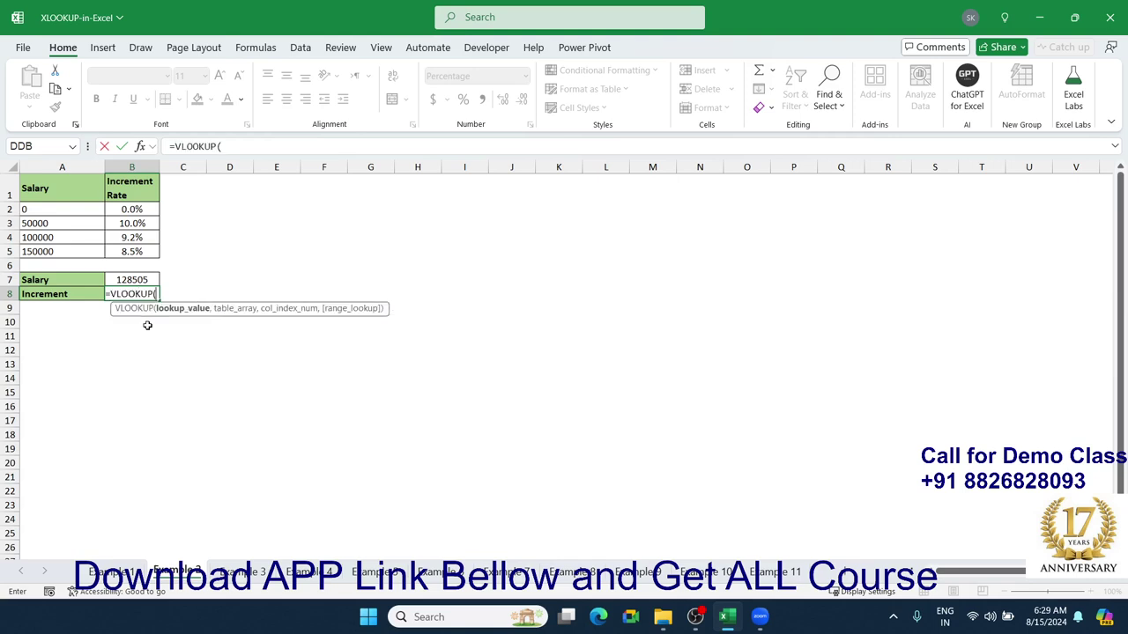
key(Escape)
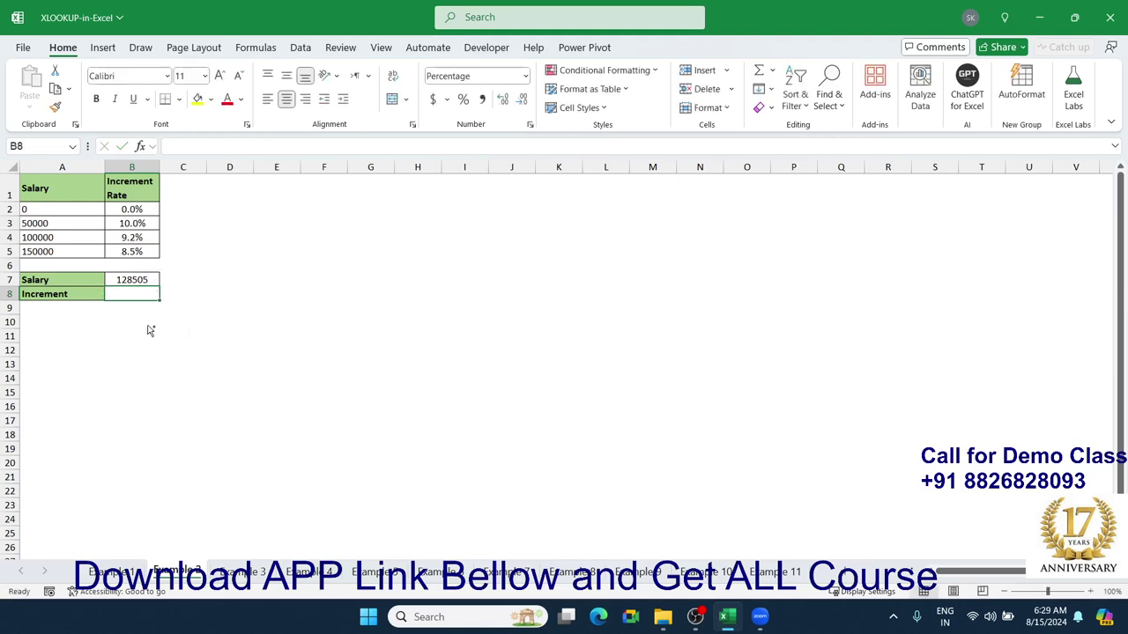
- Enter =VLOOKUP(B7,A1:B5,2,TRUE) in B8 for an approximate salary match
ctrl+scroll(147, 325, up, 4)
ctrl+scroll(147, 326, up, 1)
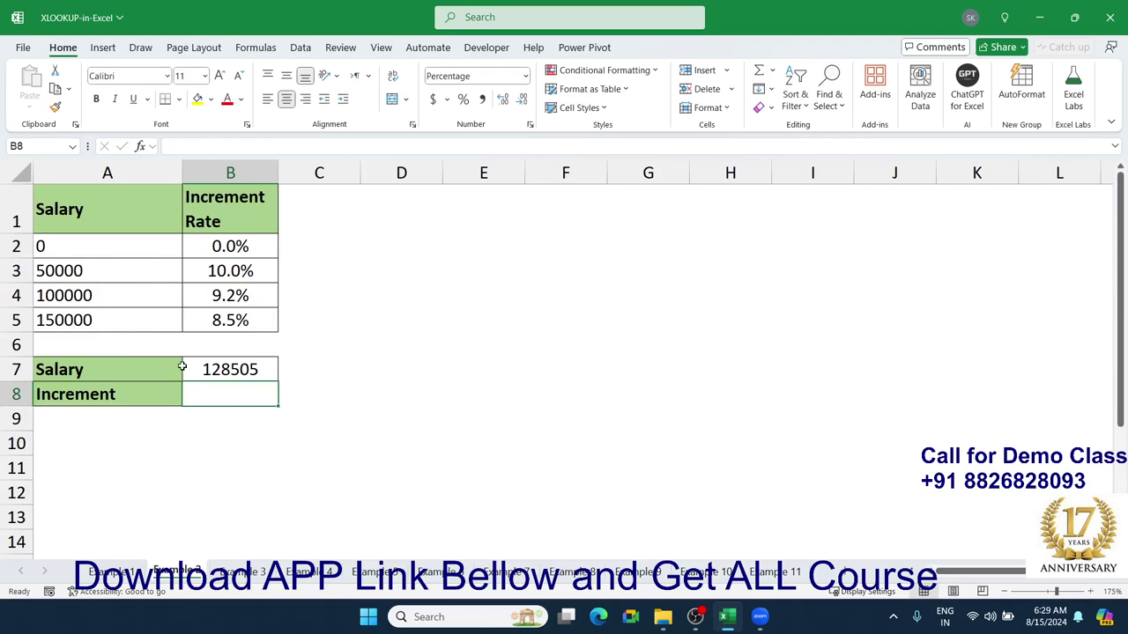
text(=vl)
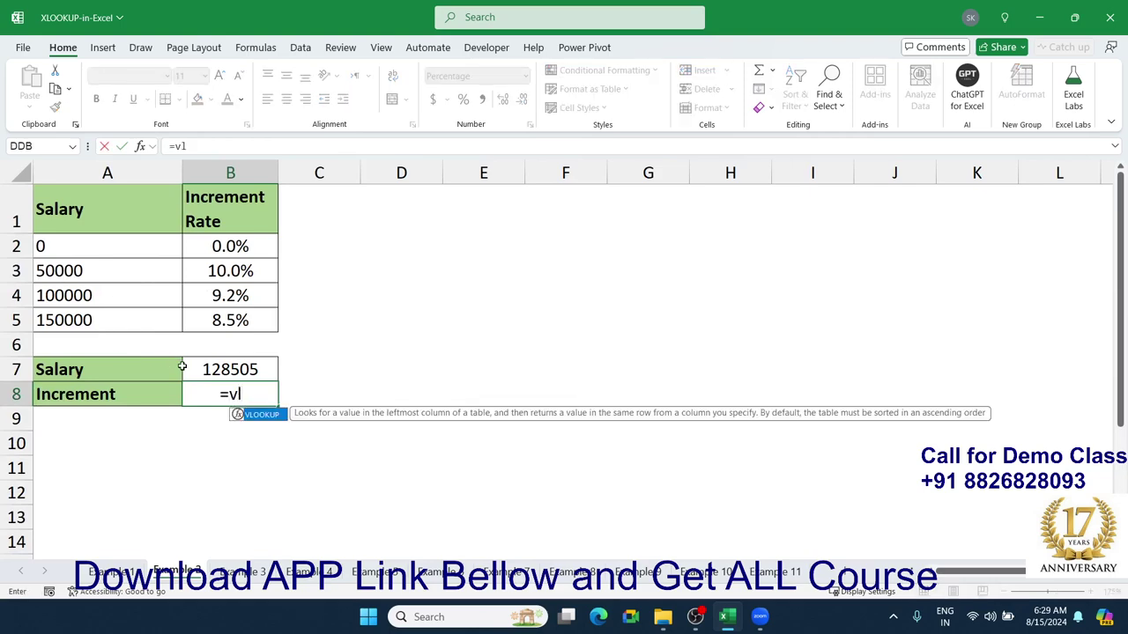
key(Tab)
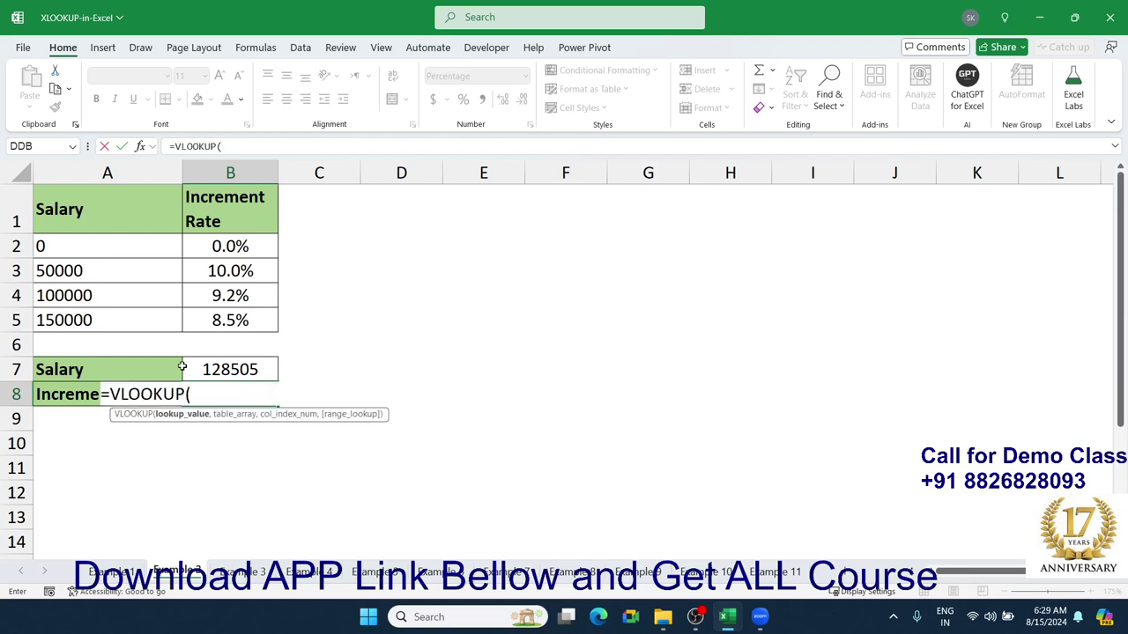
click(185, 368)
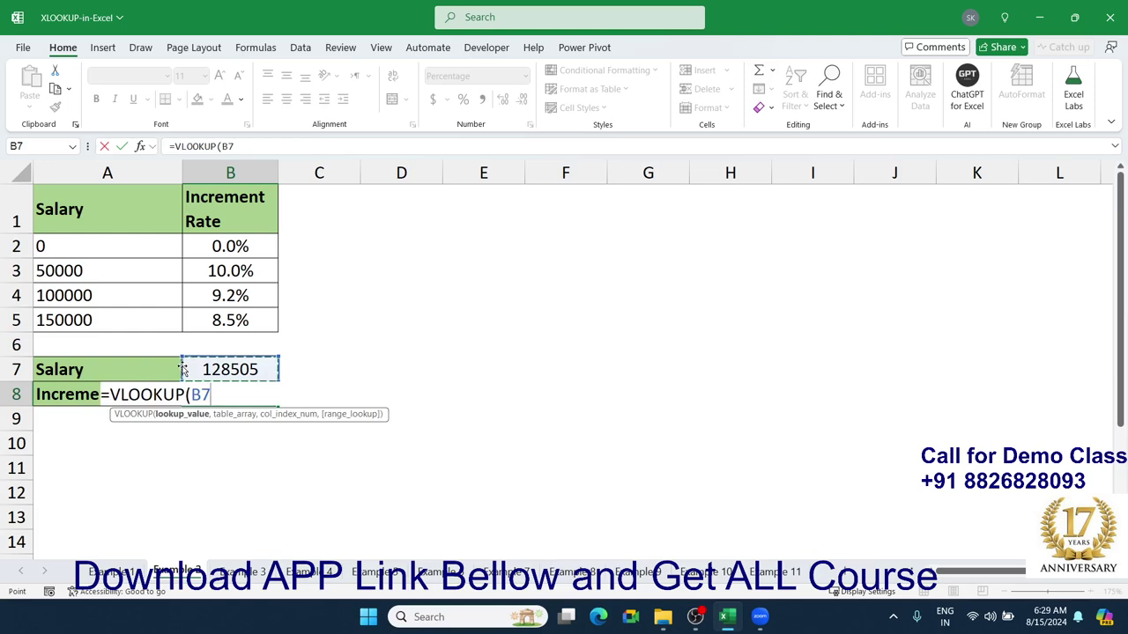
text(,)
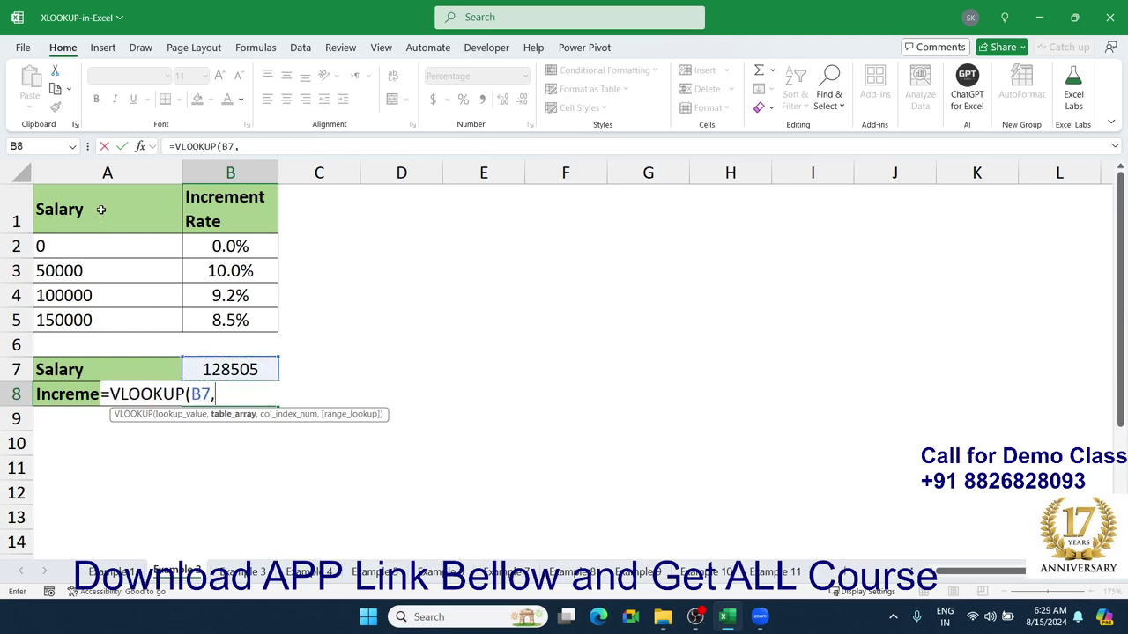
drag(102, 210, 253, 320)
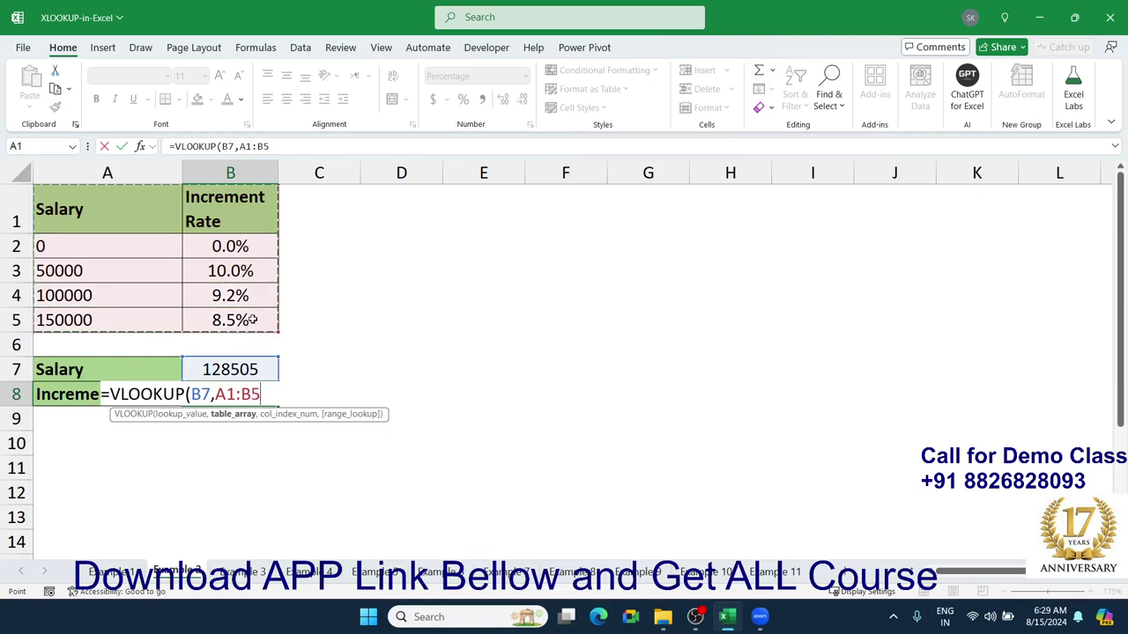
text(,2)
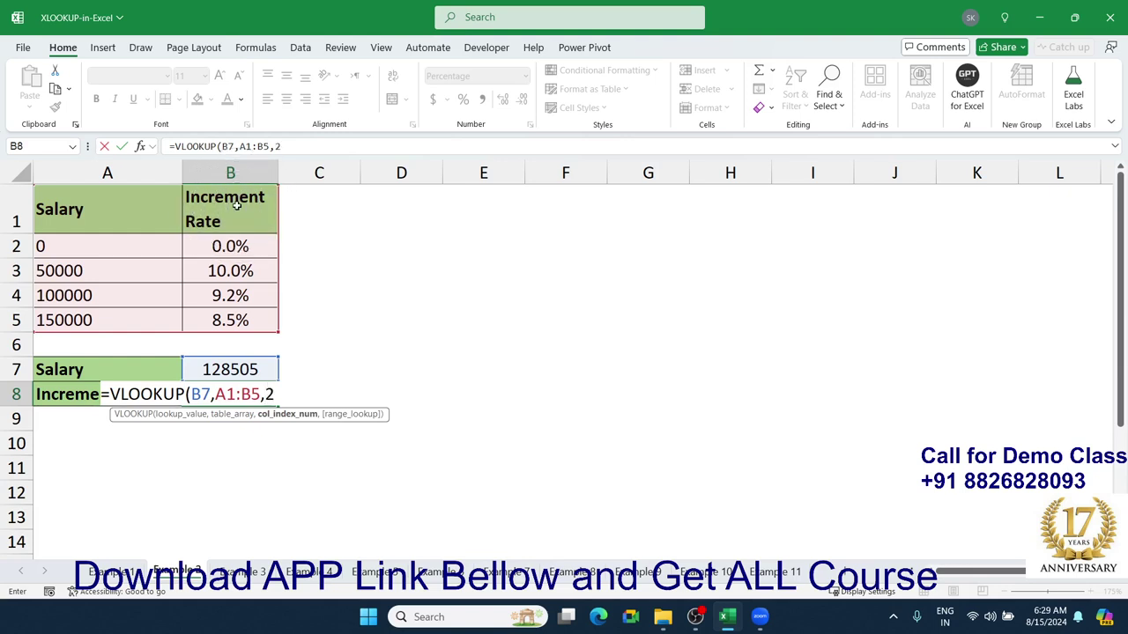
text(,)
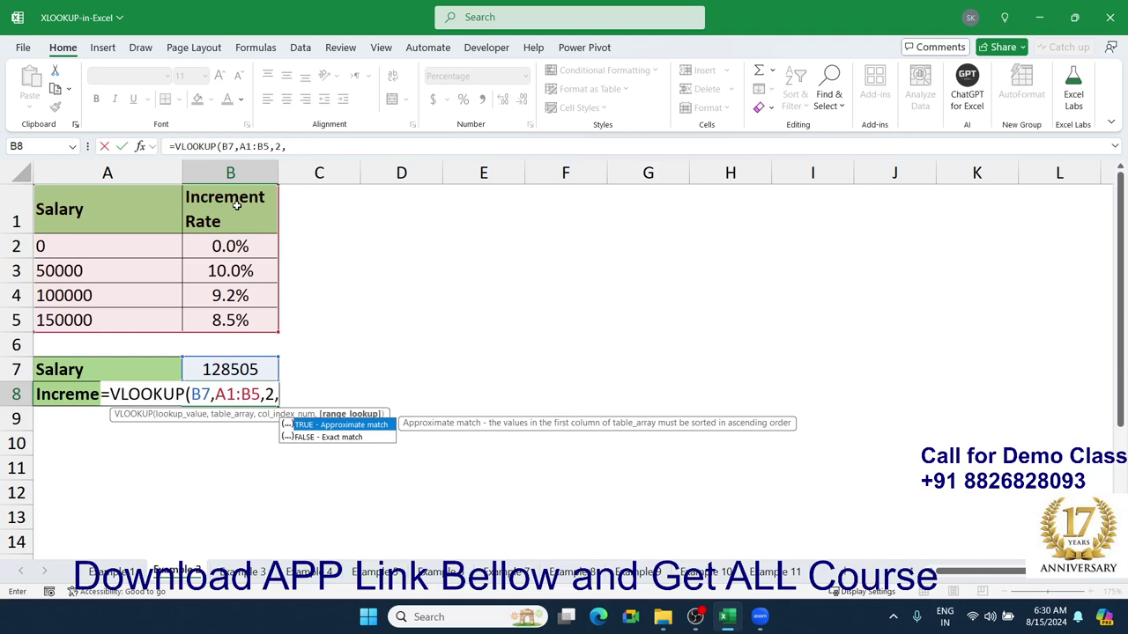
key(Tab)
text())
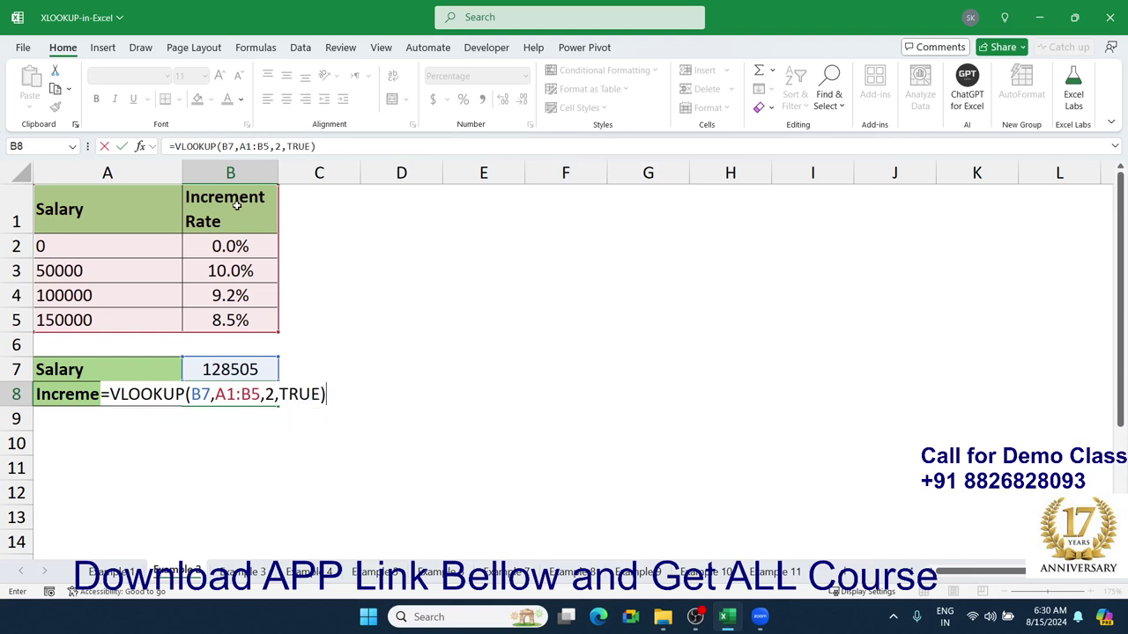
key(Return)
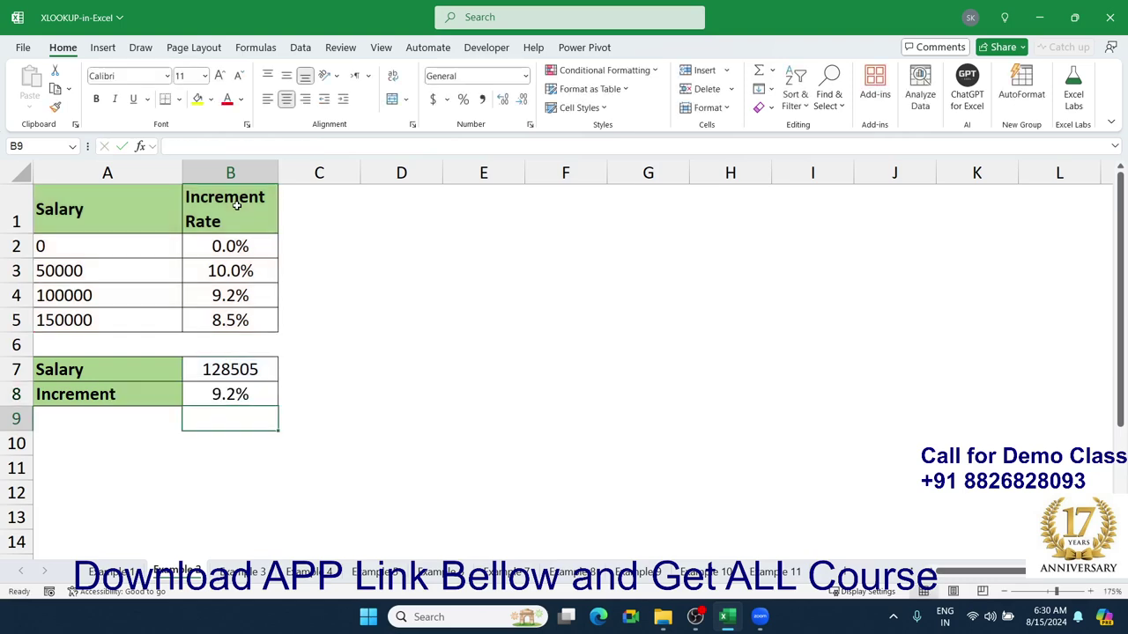
- Review the 100000 and 150000 salary bands in A4:A5, then reselect B8
key(Up)
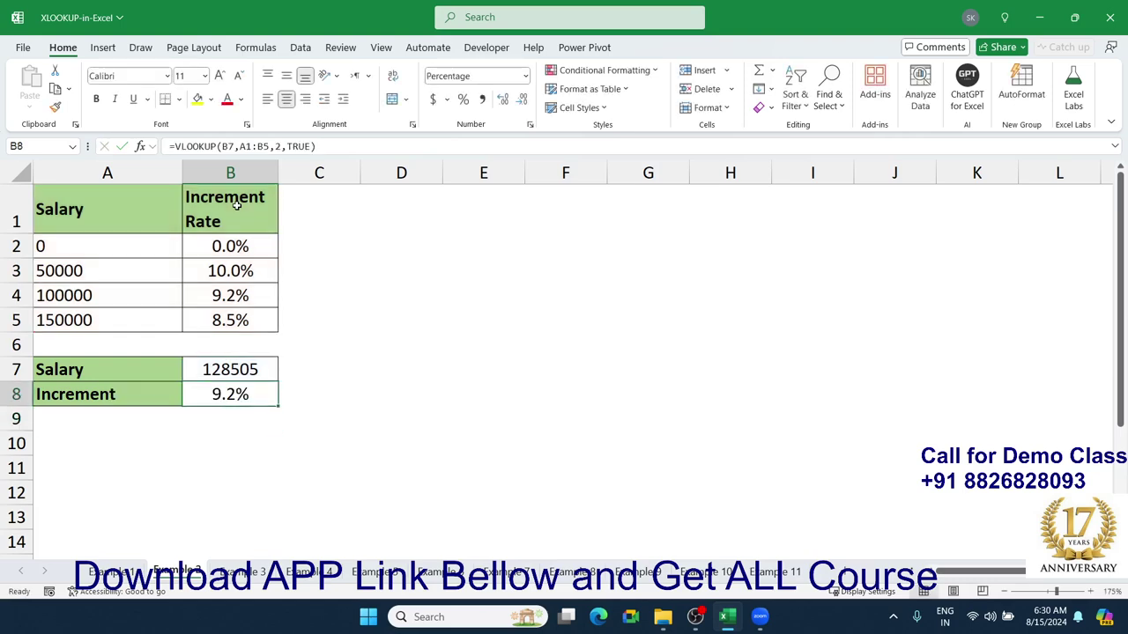
key(Up)
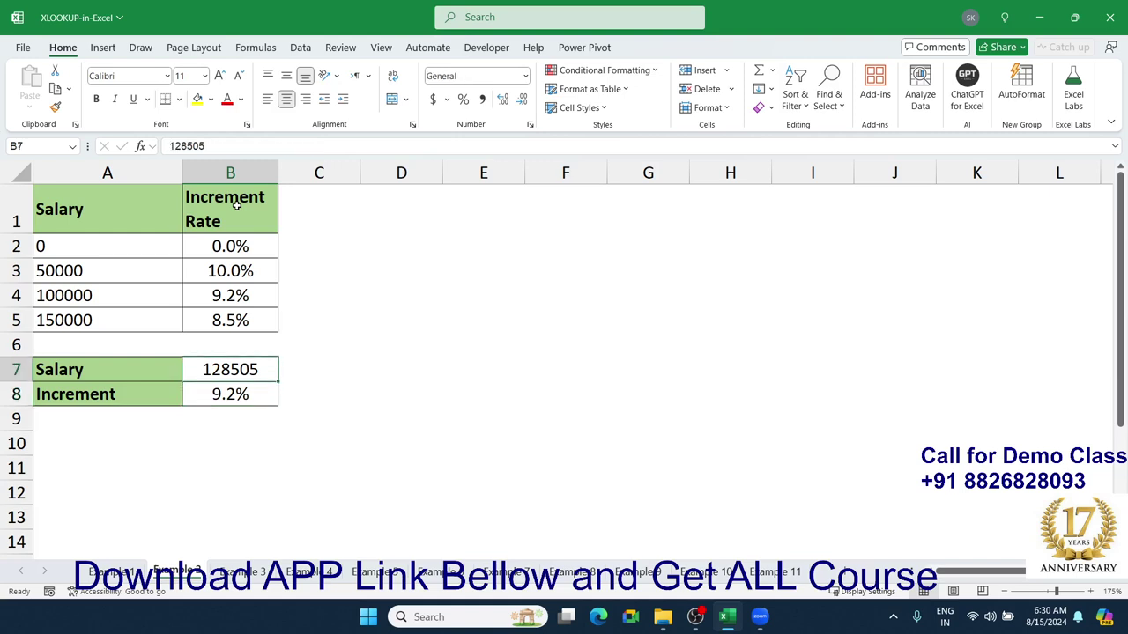
drag(84, 276, 92, 250)
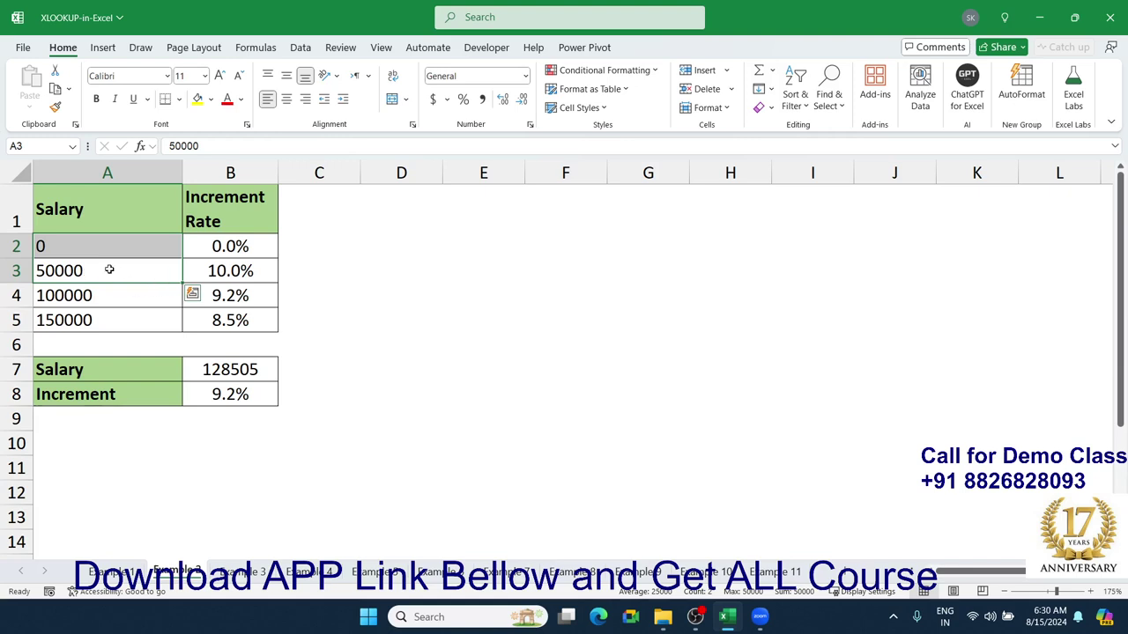
mouse_move(102, 293)
mouse_down()
mouse_move(102, 279)
mouse_move(102, 300)
mouse_up()
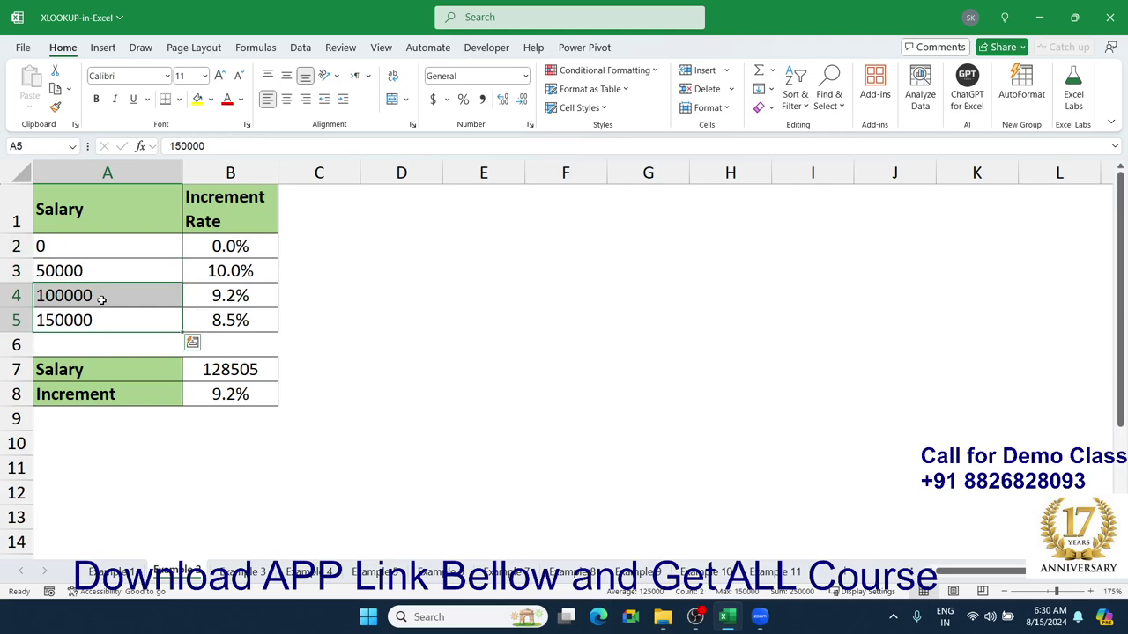
key(ctrl+q)
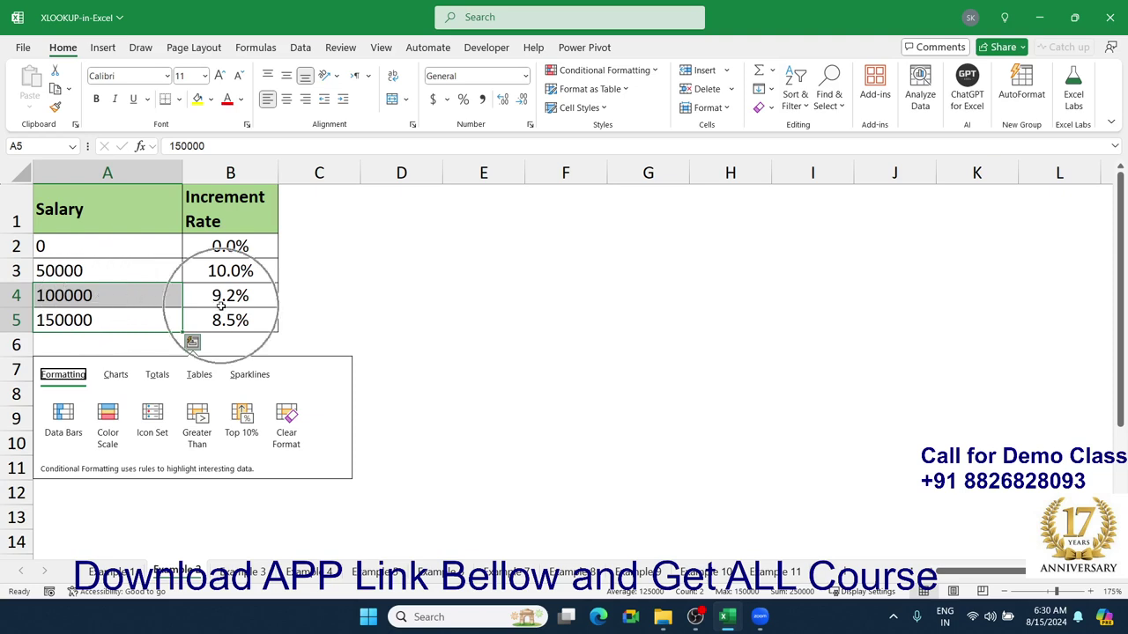
key(Escape)
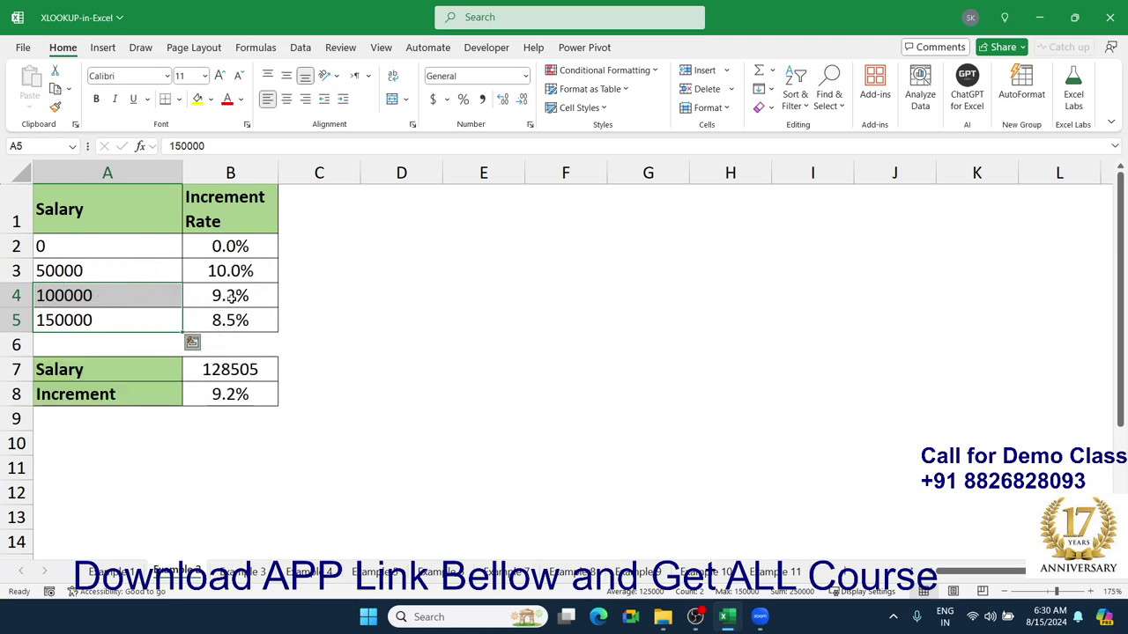
click(371, 304)
click(226, 391)
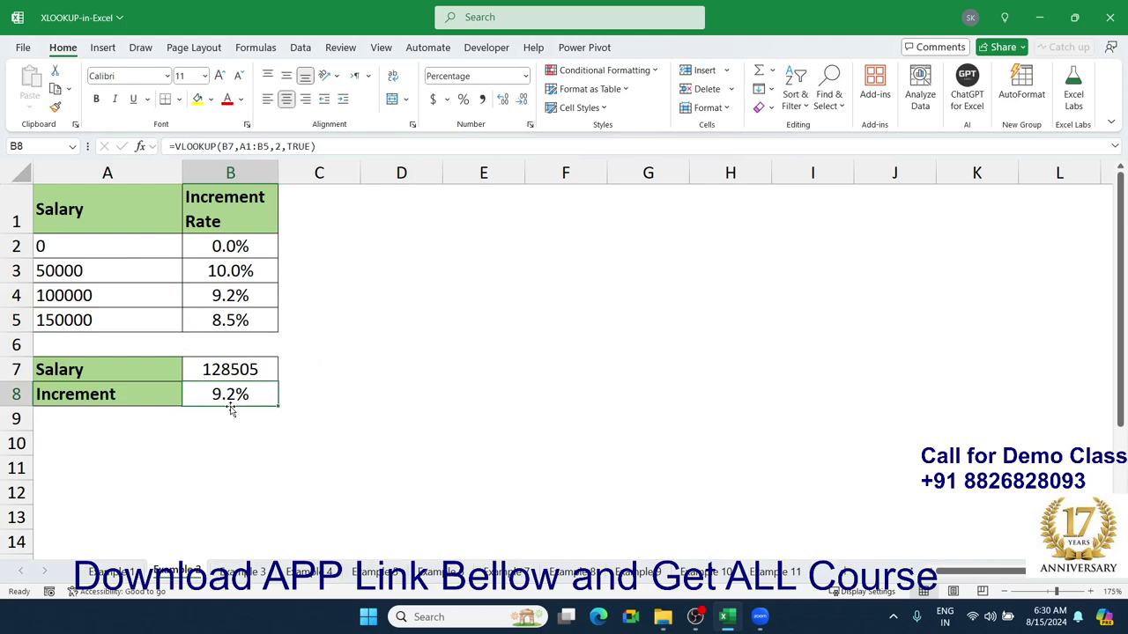
- Move the VLOOKUP result from B8 to D8 and start an XLOOKUP in B8
drag(249, 412, 413, 411)
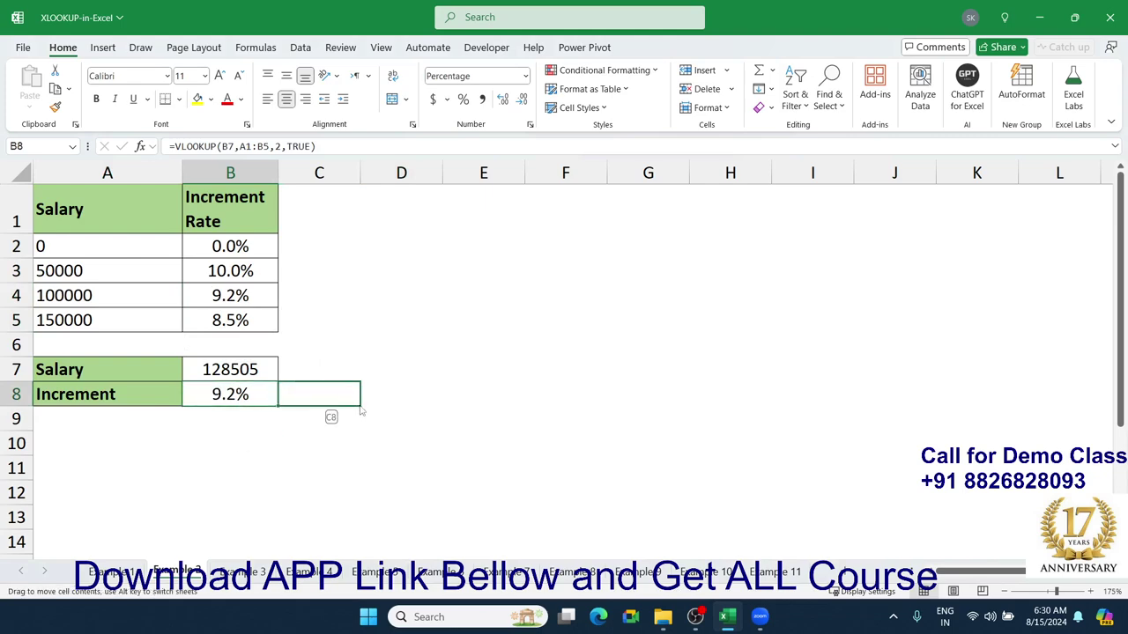
click(244, 398)
text(=)
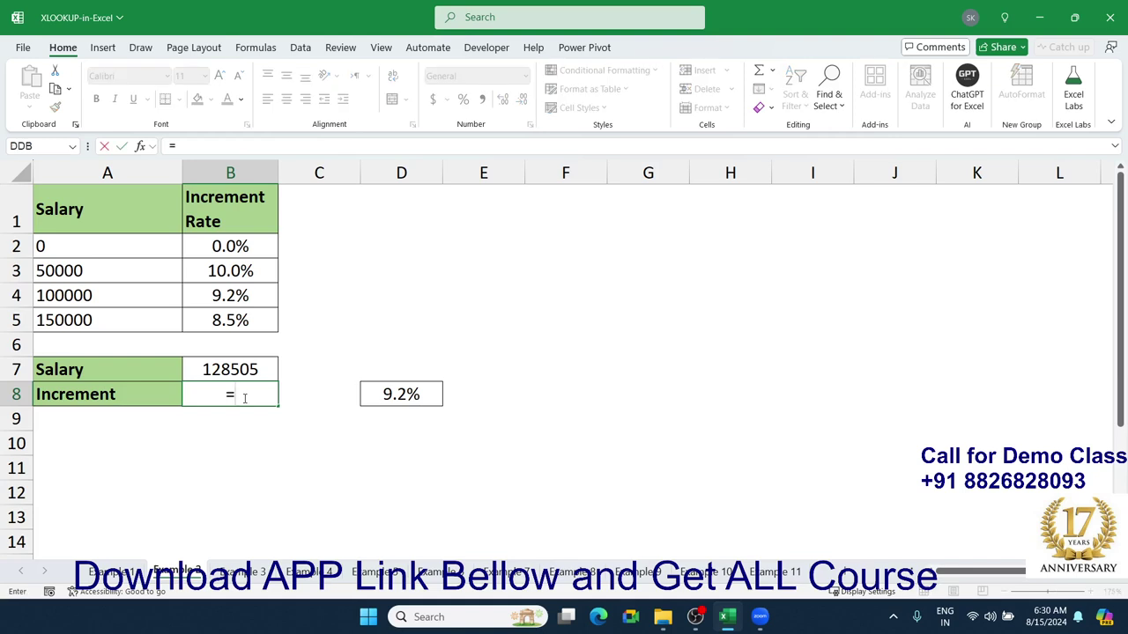
text(xl)
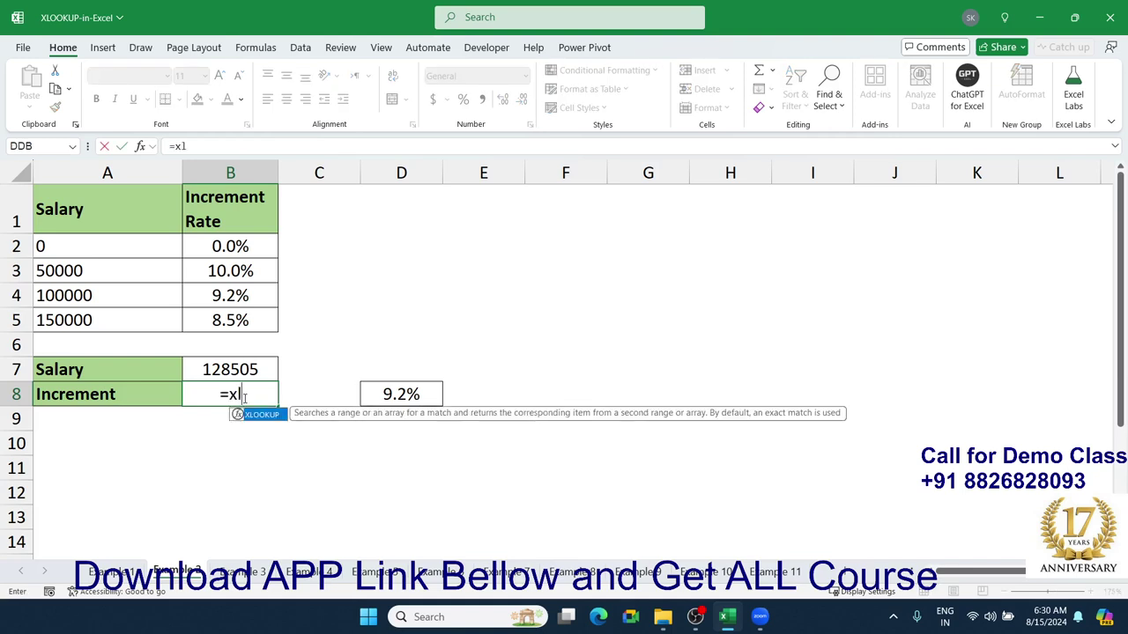
key(Tab)
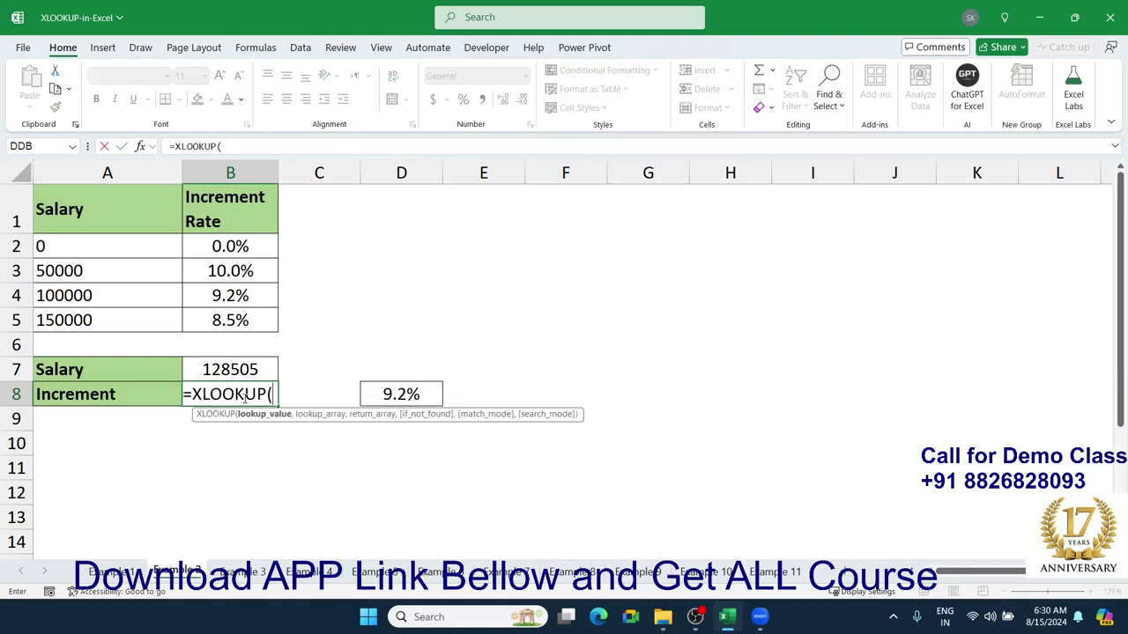
- Complete =XLOOKUP(B7,A2:A5,B2:B5,,1) in B8, returning 0.085
click(238, 373)
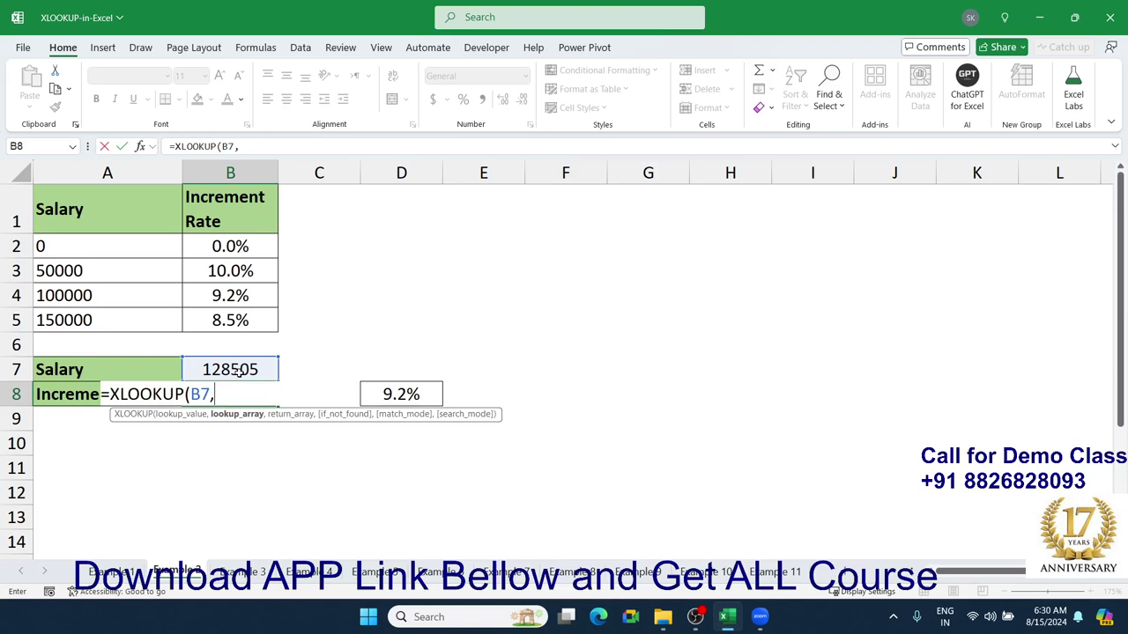
click(99, 258)
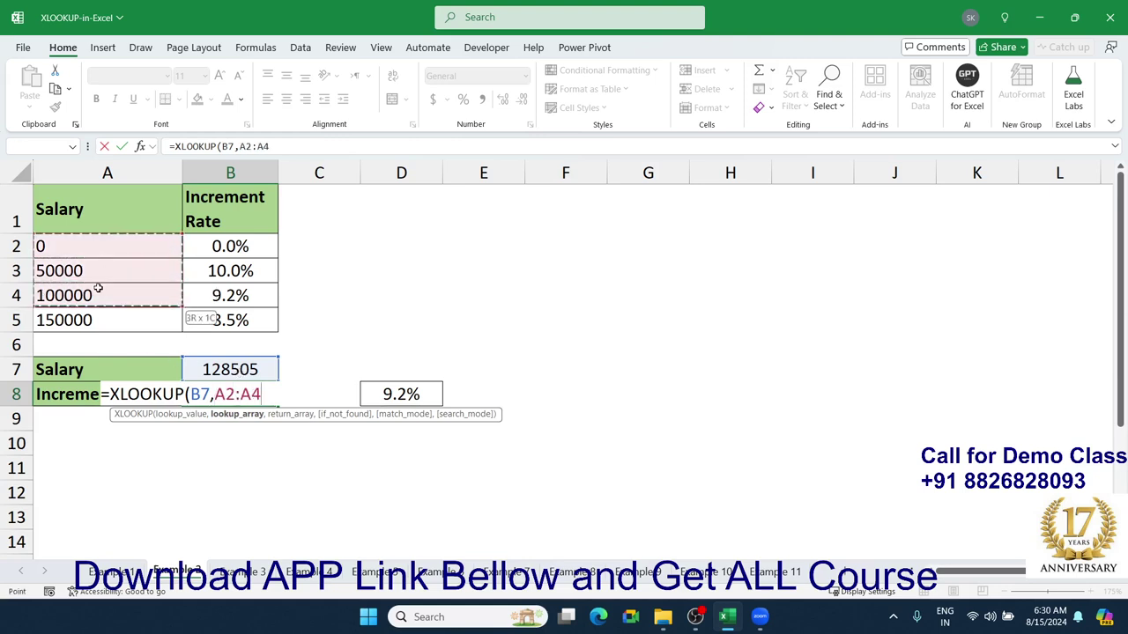
drag(99, 259, 96, 314)
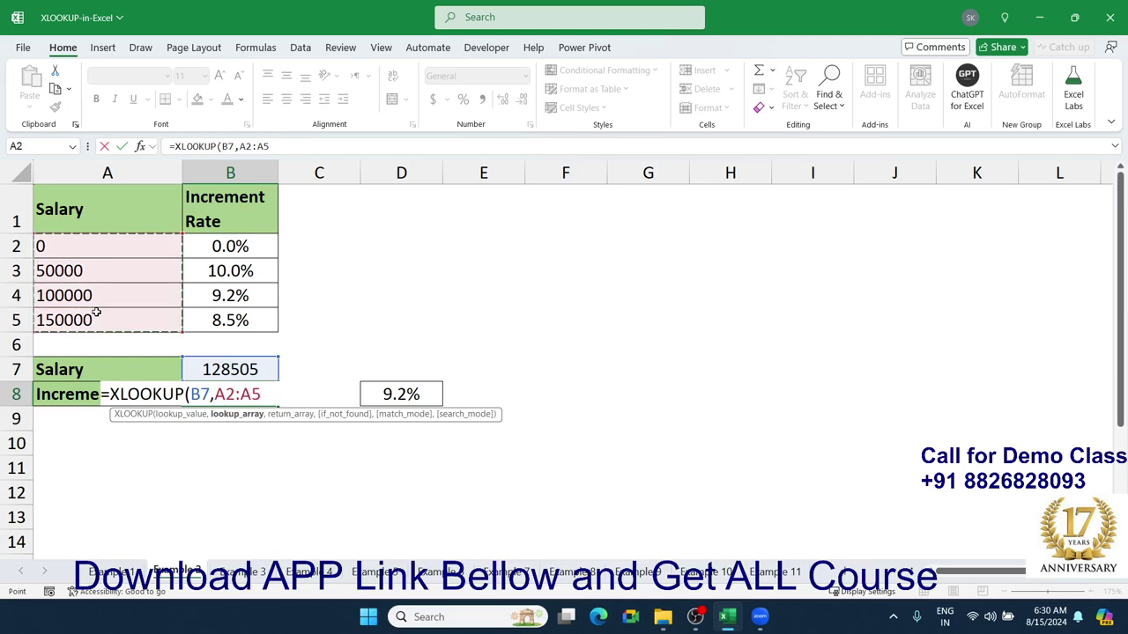
text(,)
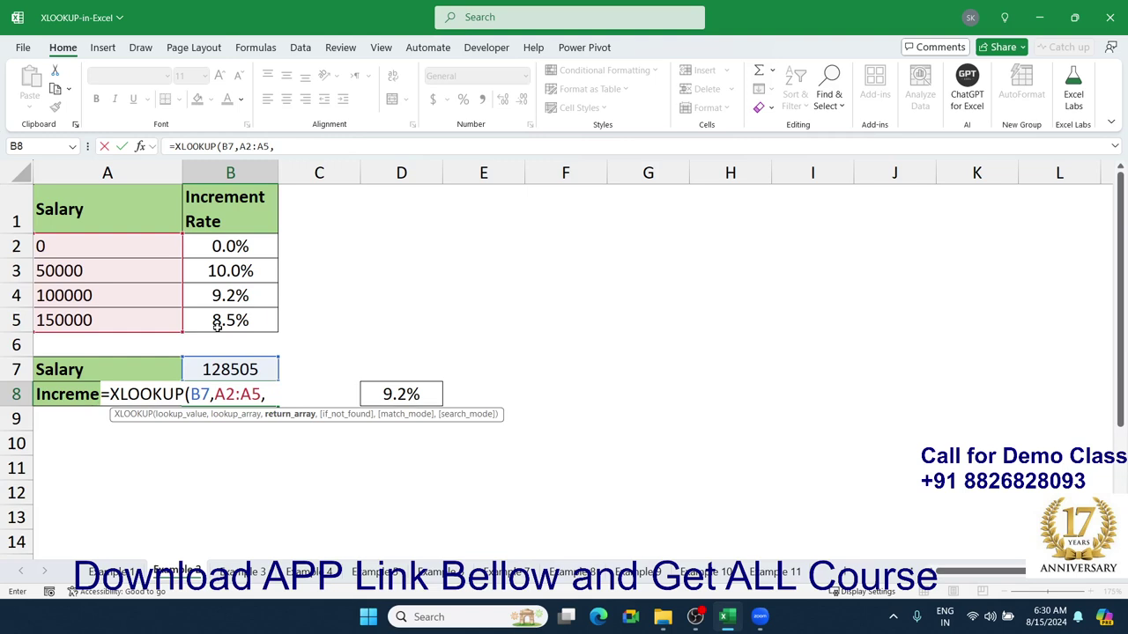
drag(214, 324, 227, 251)
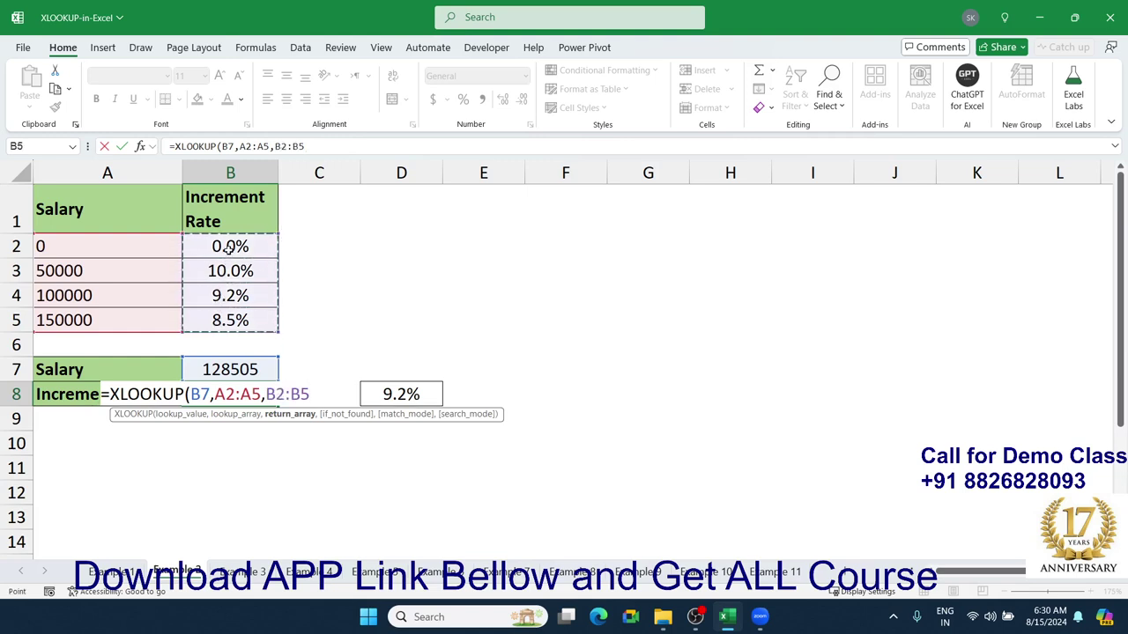
text(,)
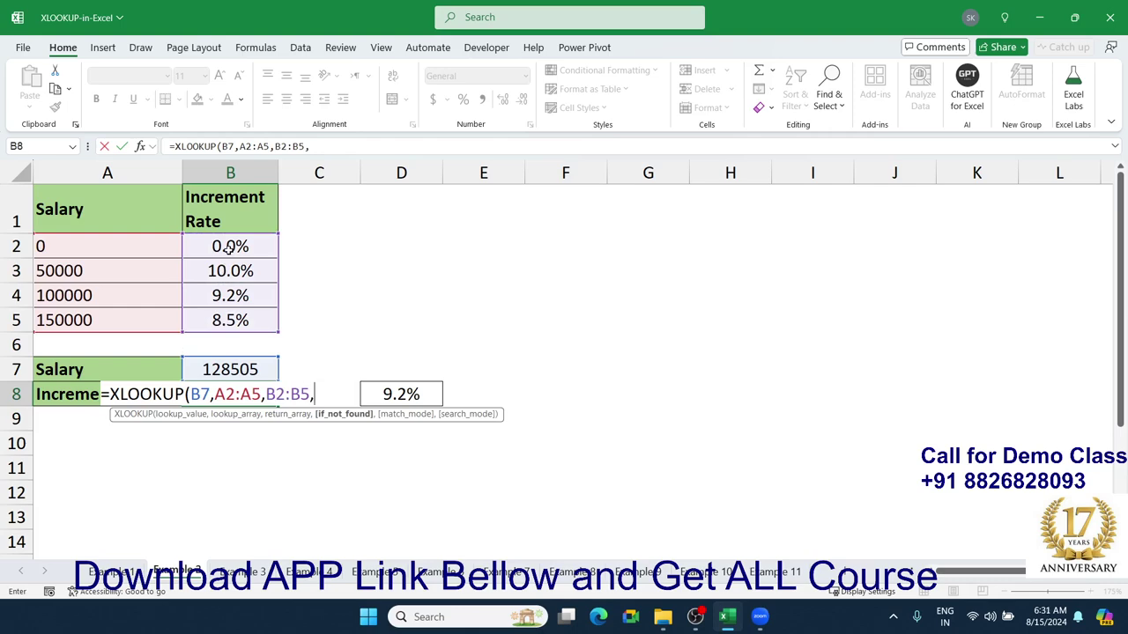
text(,)
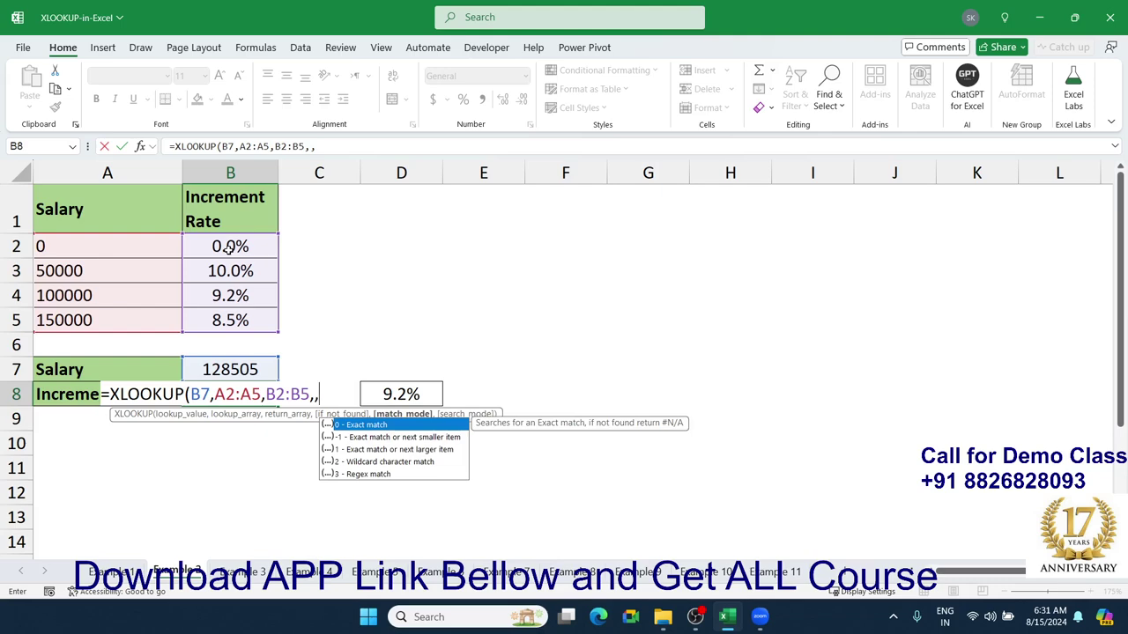
key(Down)
key(Down)
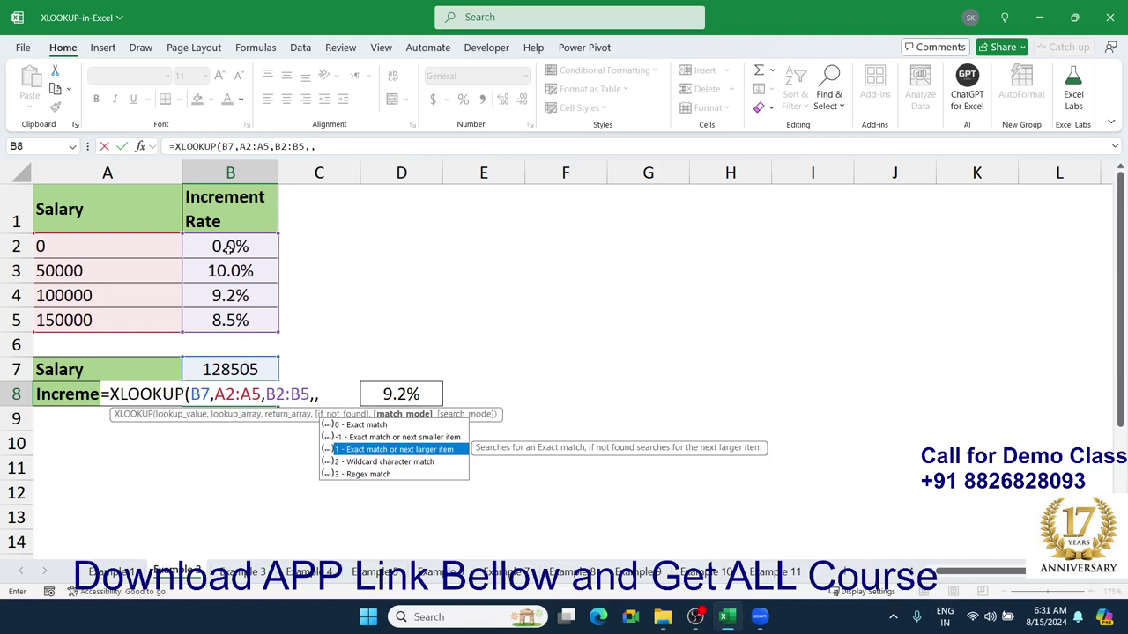
text(1)
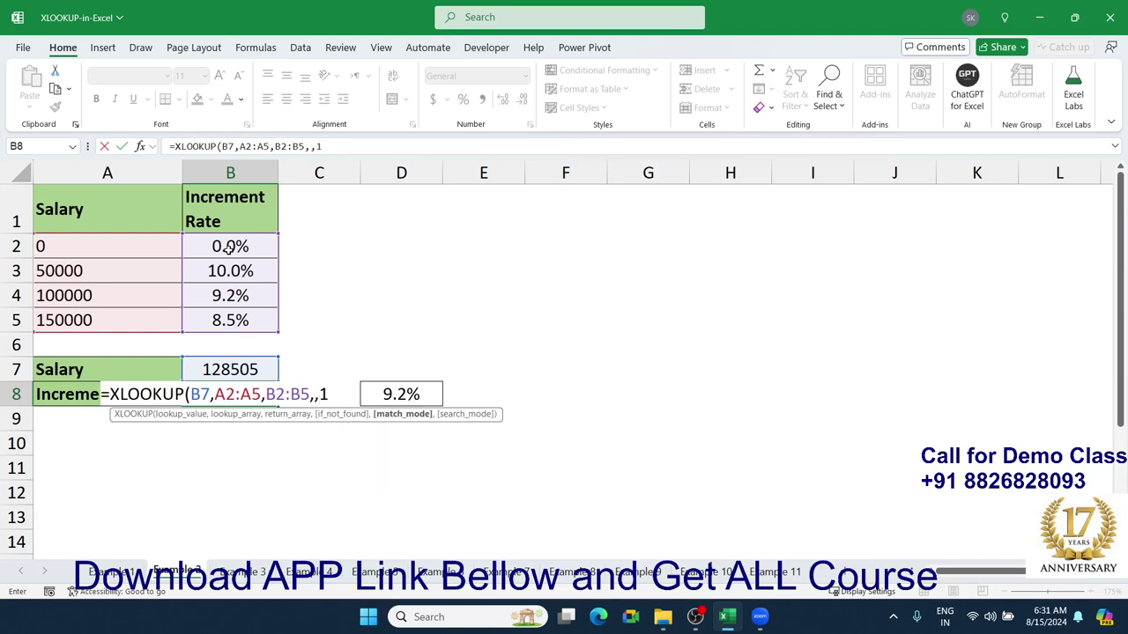
key(Return)
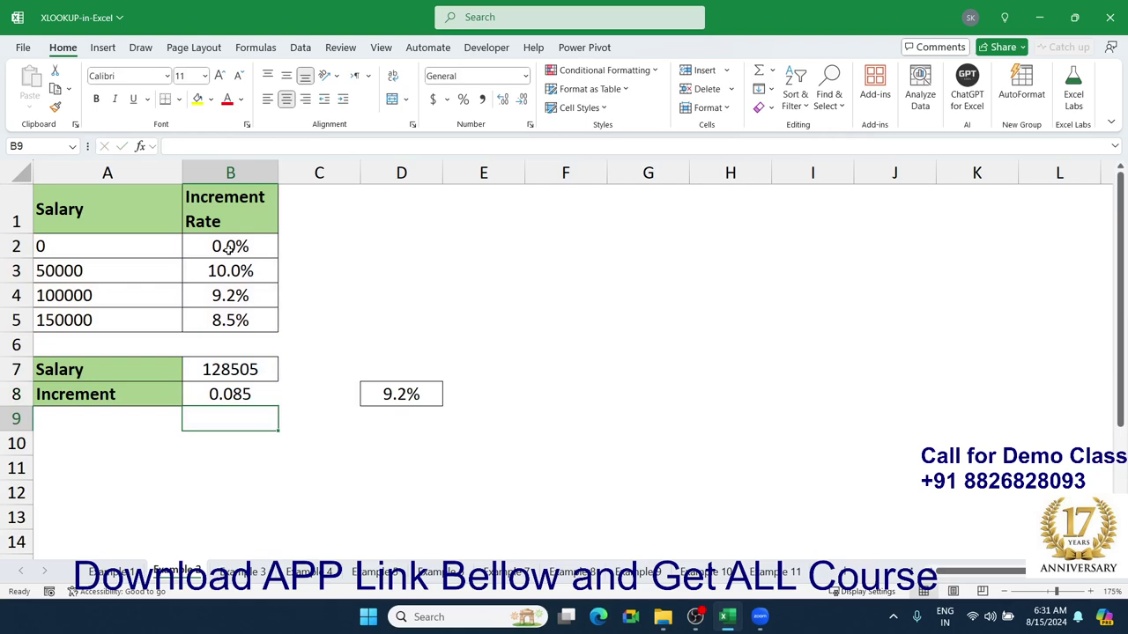
key(Up)
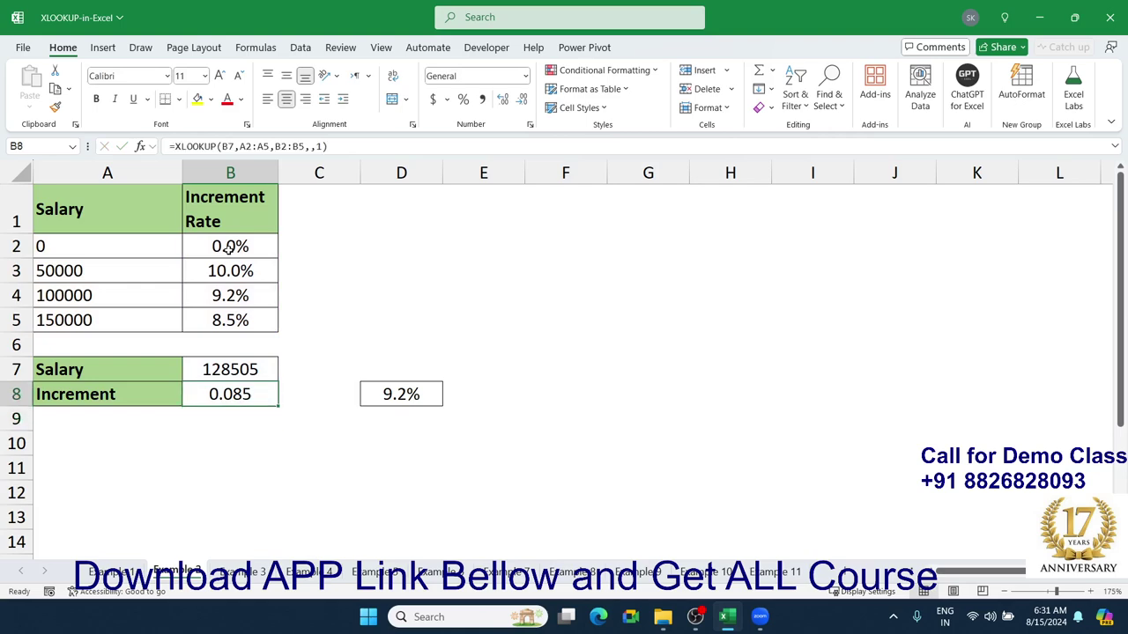
- Format B8 as a one-decimal percentage and change its XLOOKUP match mode from 1 to -1
click(463, 99)
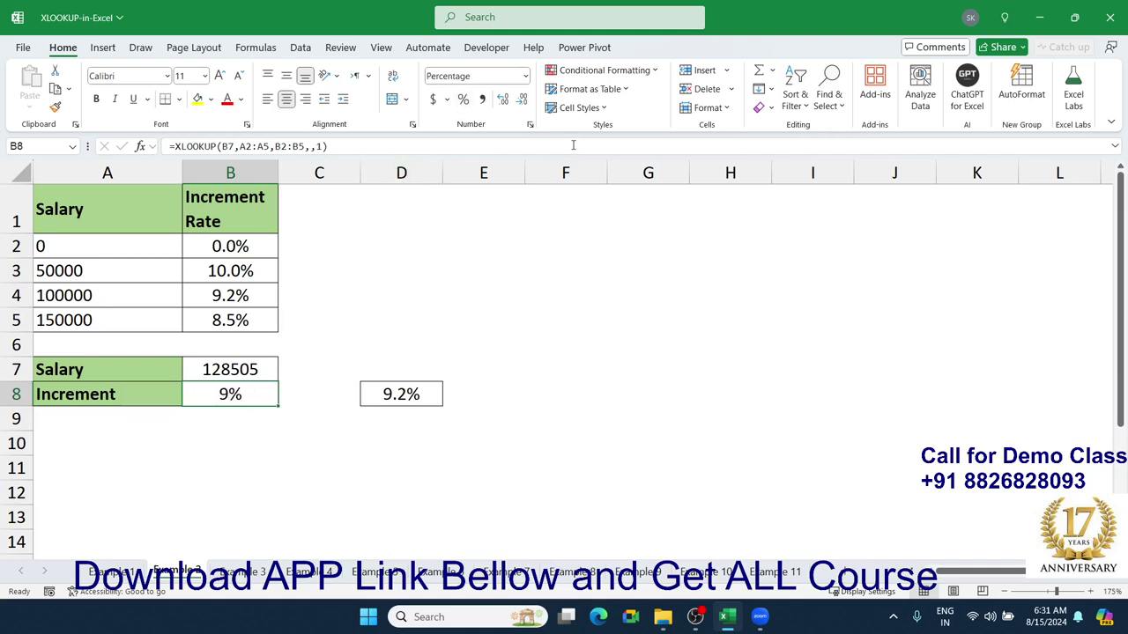
click(501, 100)
double_click(261, 397)
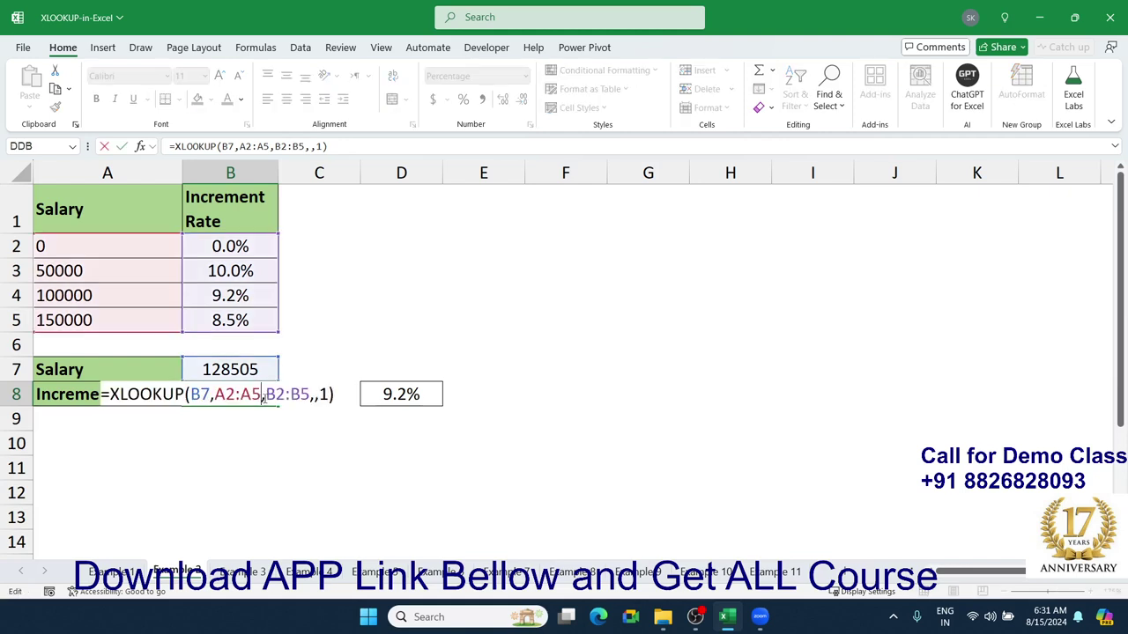
click(326, 394)
key(BackSpace)
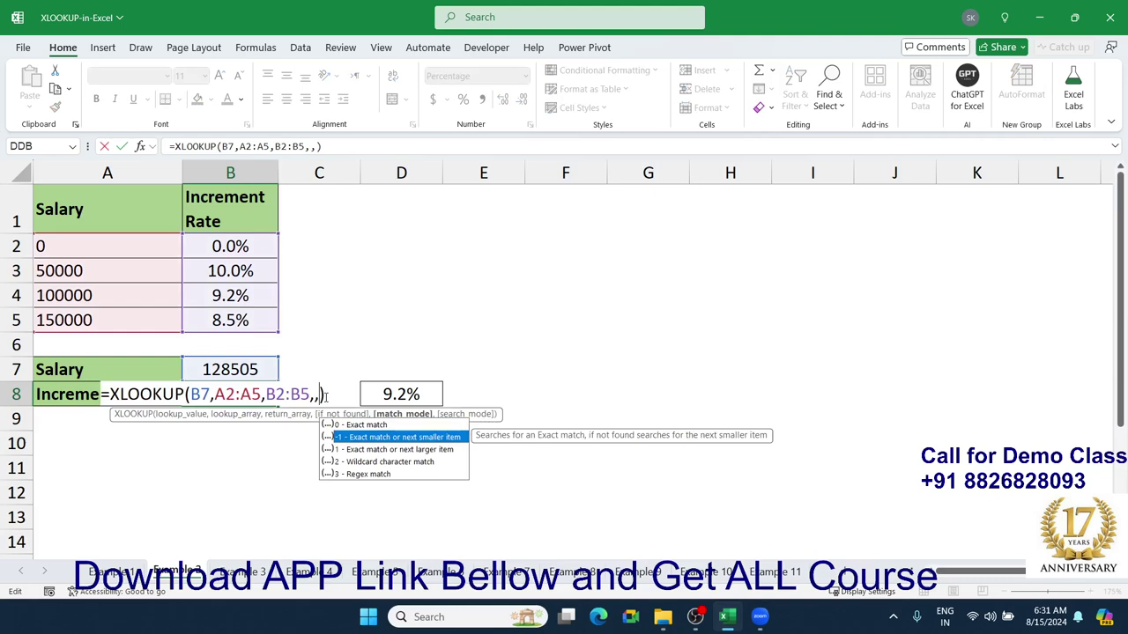
text(-1)
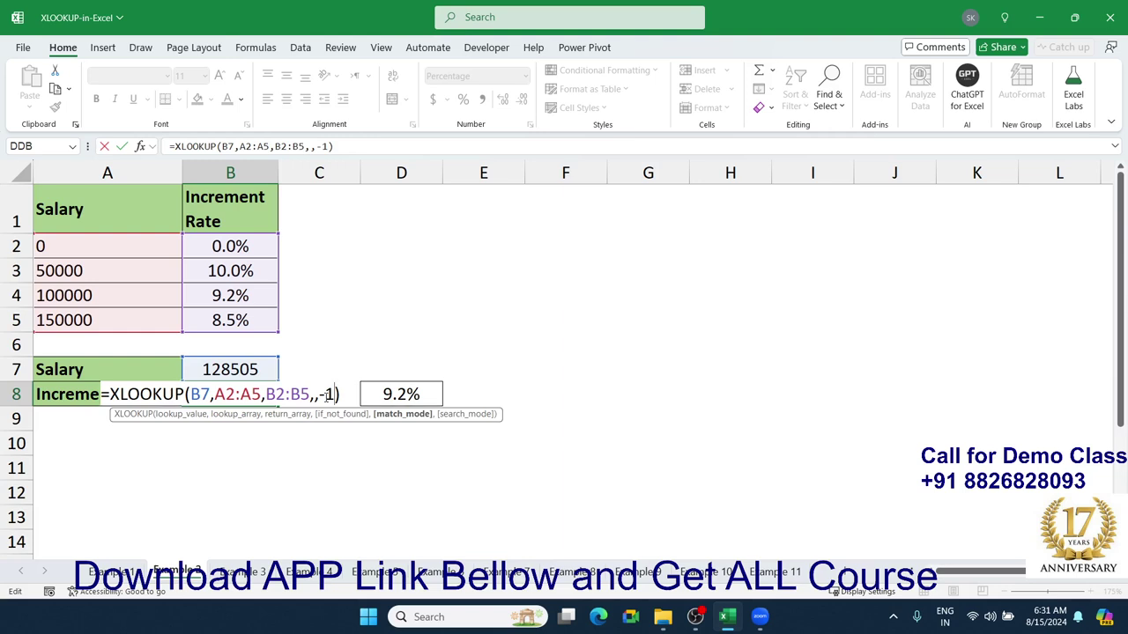
key(Return)
key(Up)
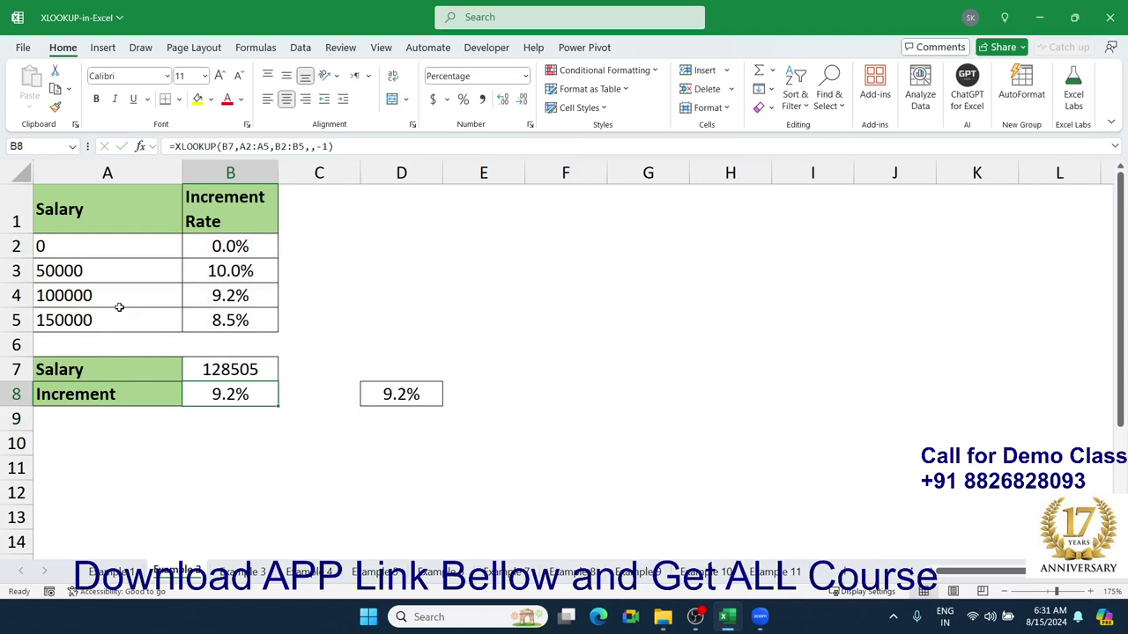
mouse_move(125, 297)
mouse_down()
mouse_move(211, 296)
mouse_move(216, 320)
mouse_up()
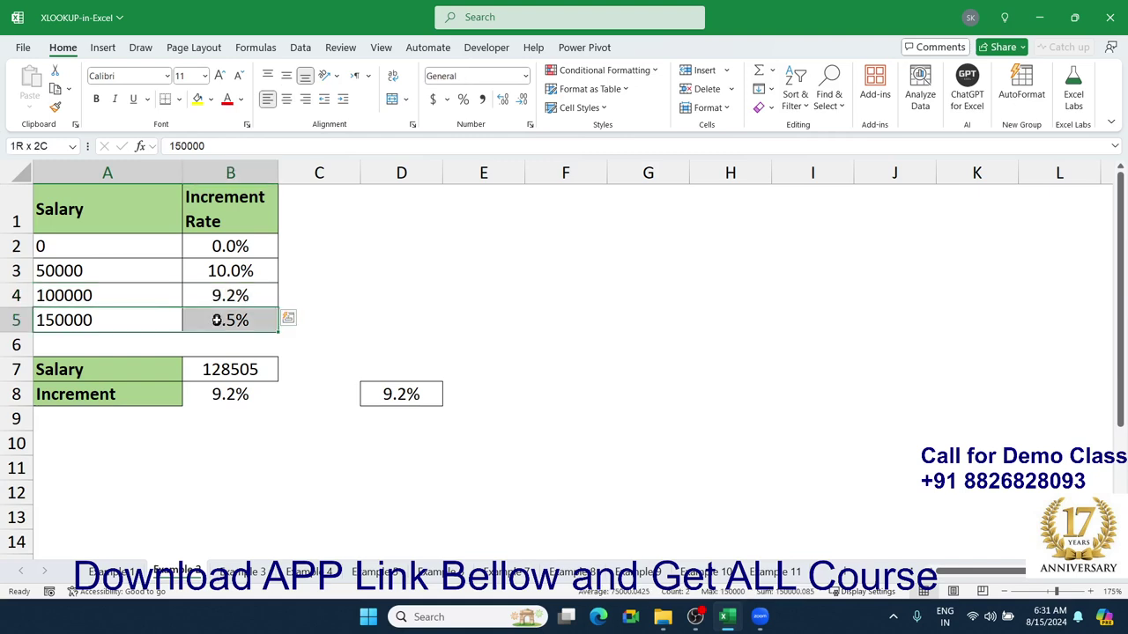
click(227, 399)
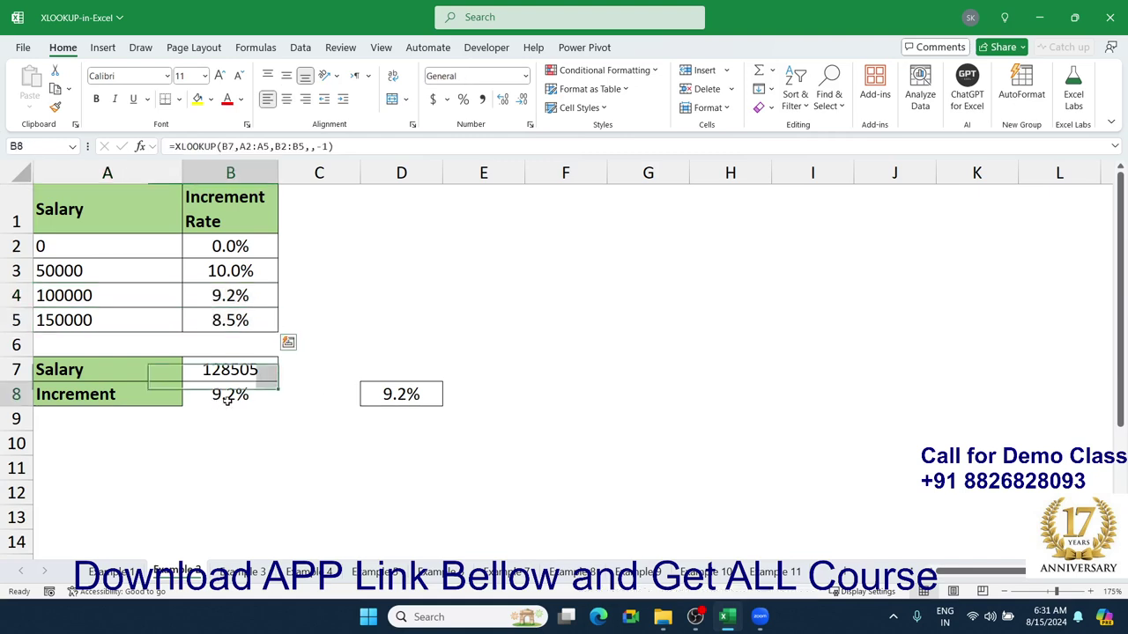
double_click(228, 399)
click(388, 396)
double_click(391, 394)
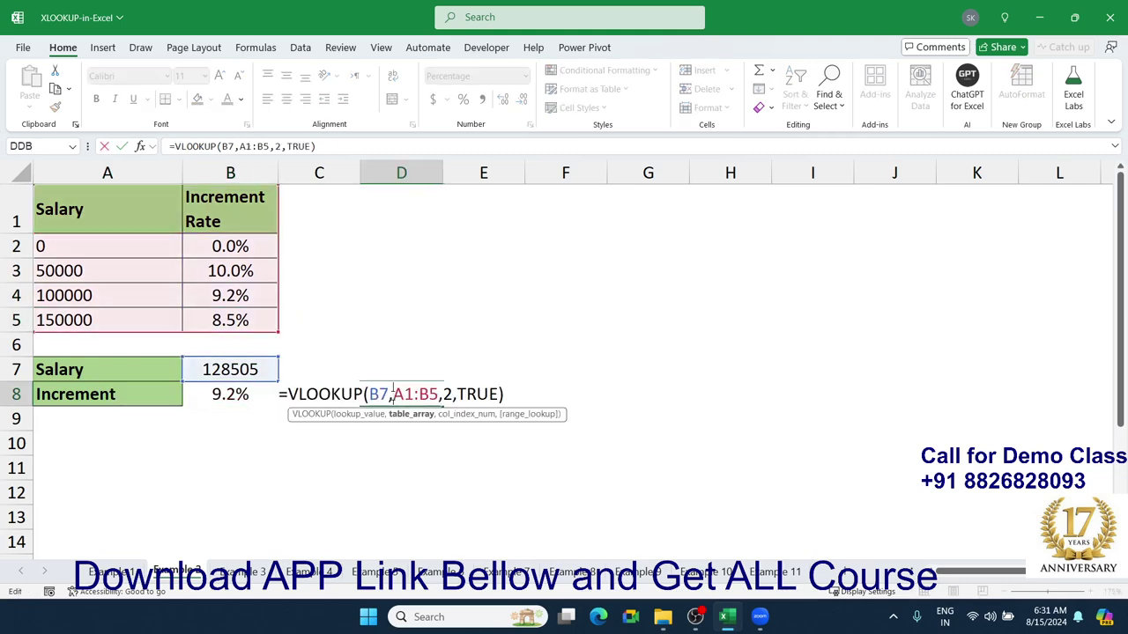
double_click(492, 395)
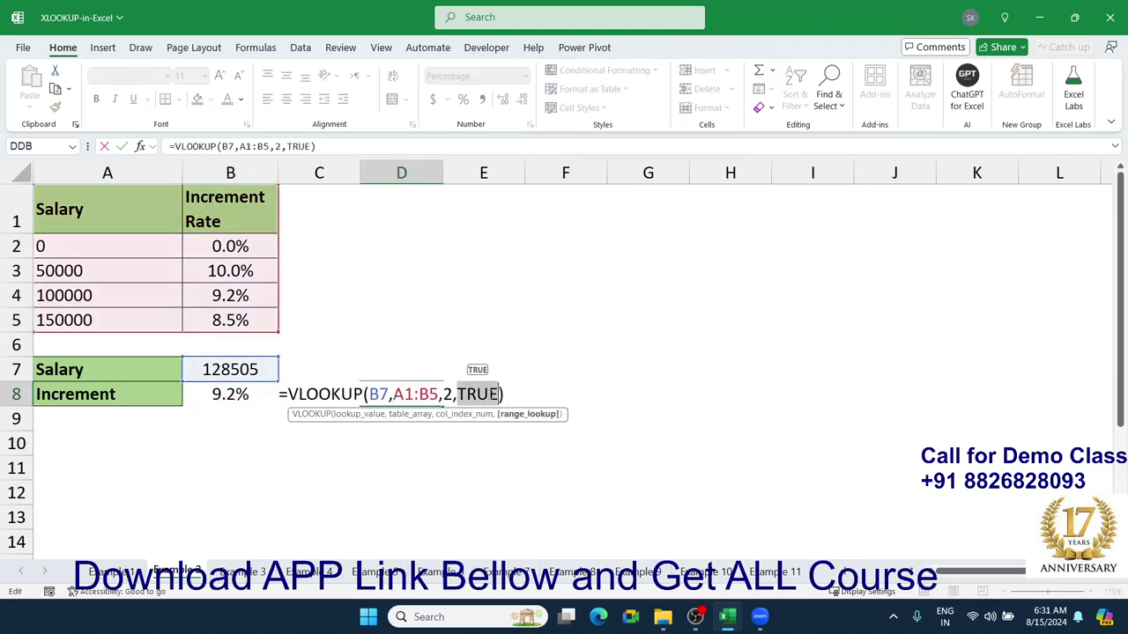
key(Escape)
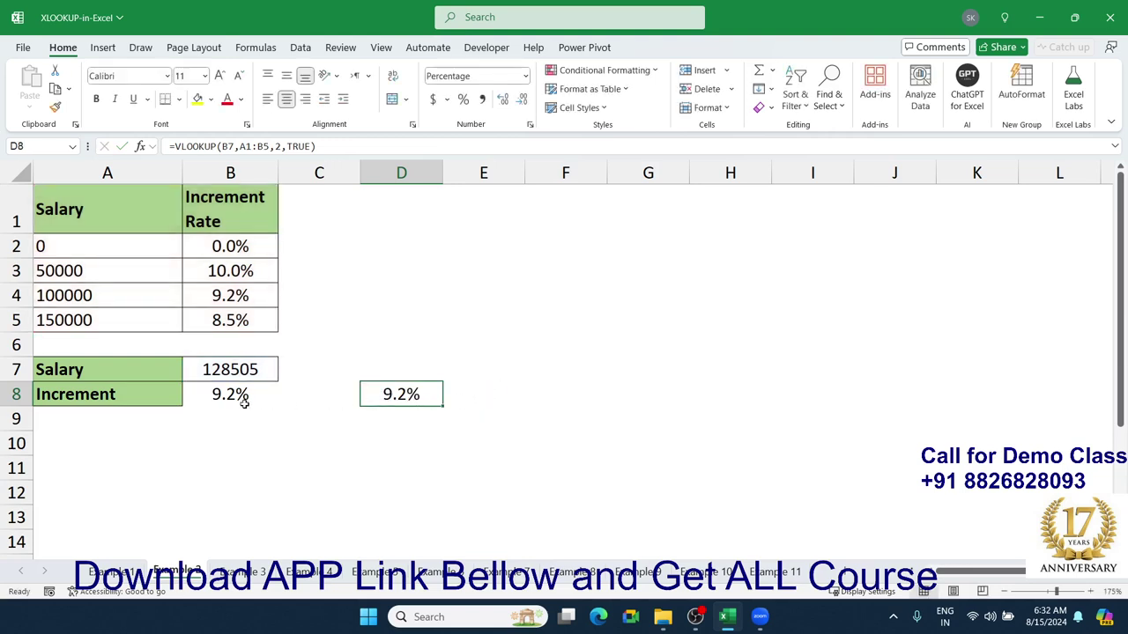
click(244, 401)
double_click(245, 399)
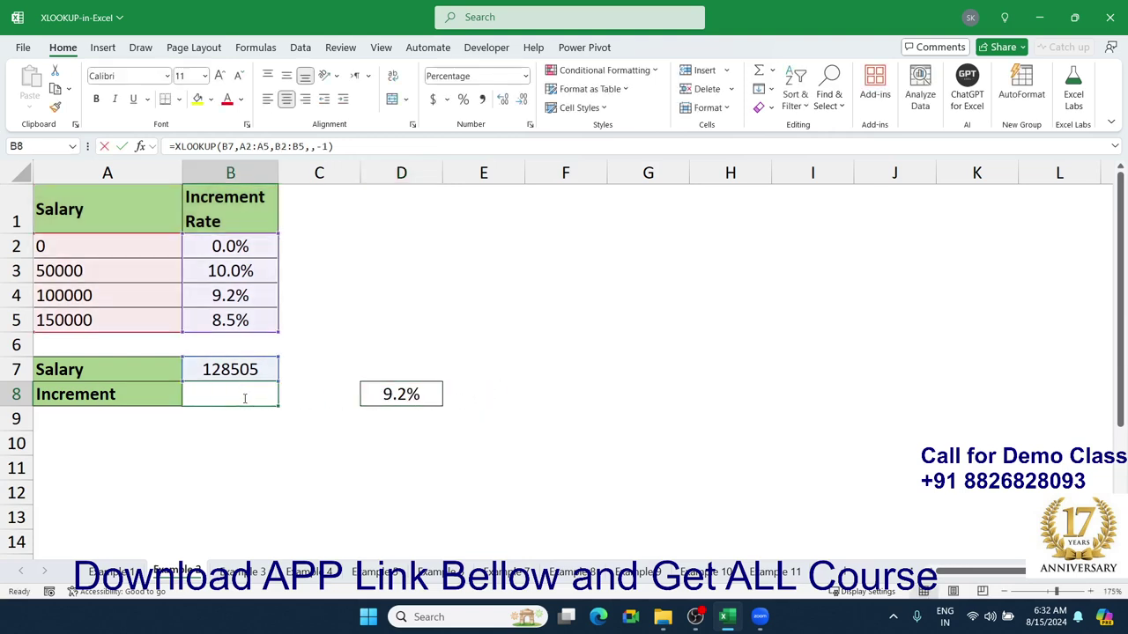
double_click(330, 394)
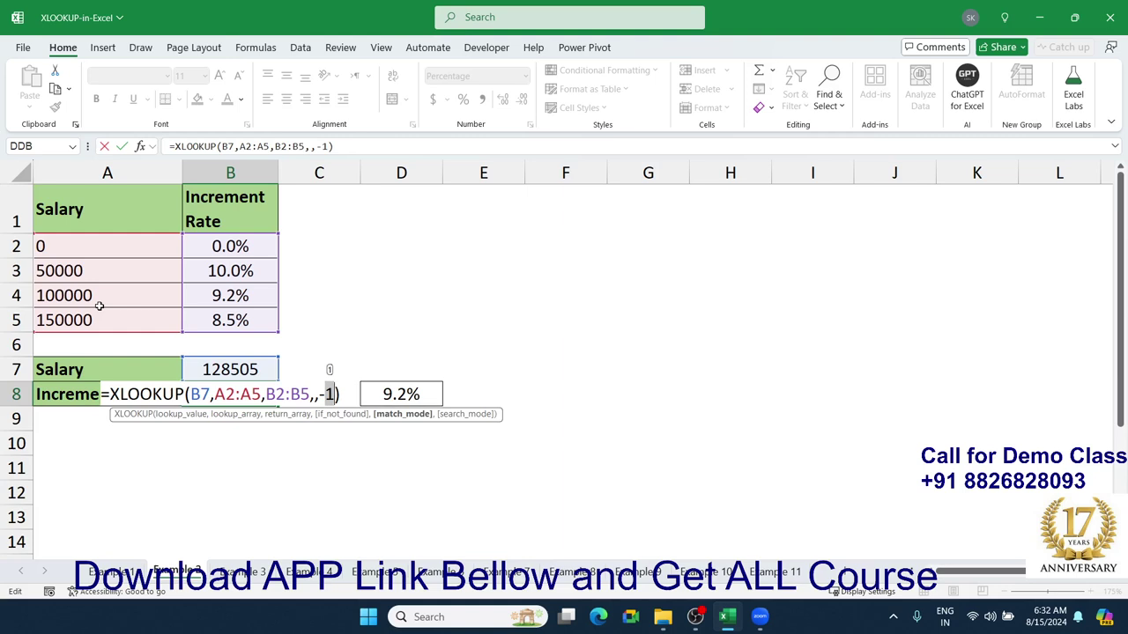
key(Return)
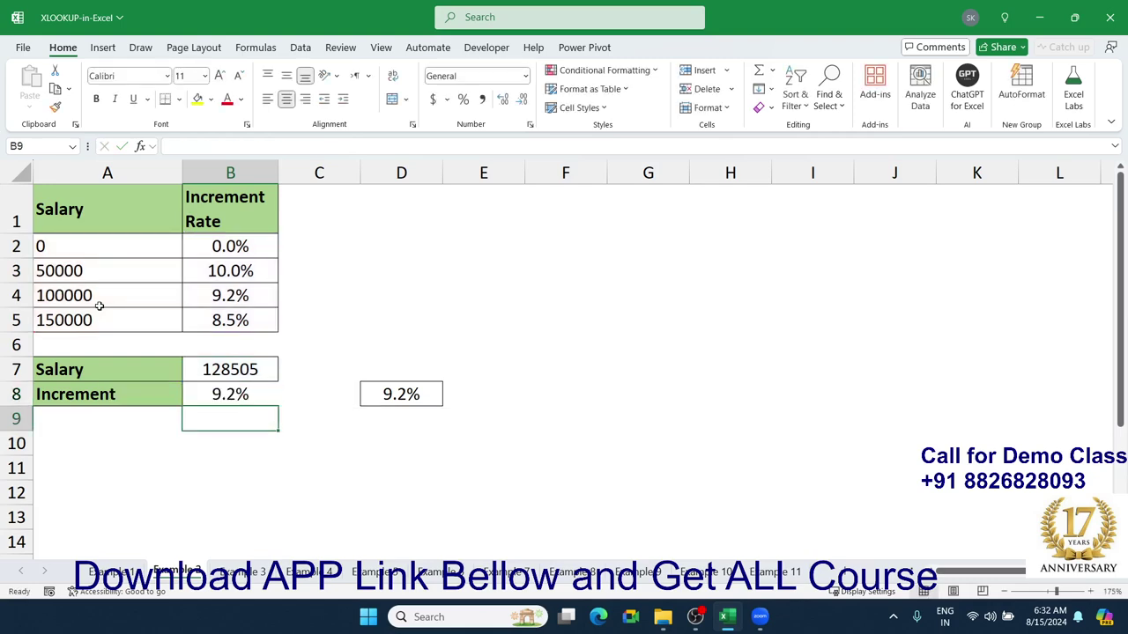
key(Up)
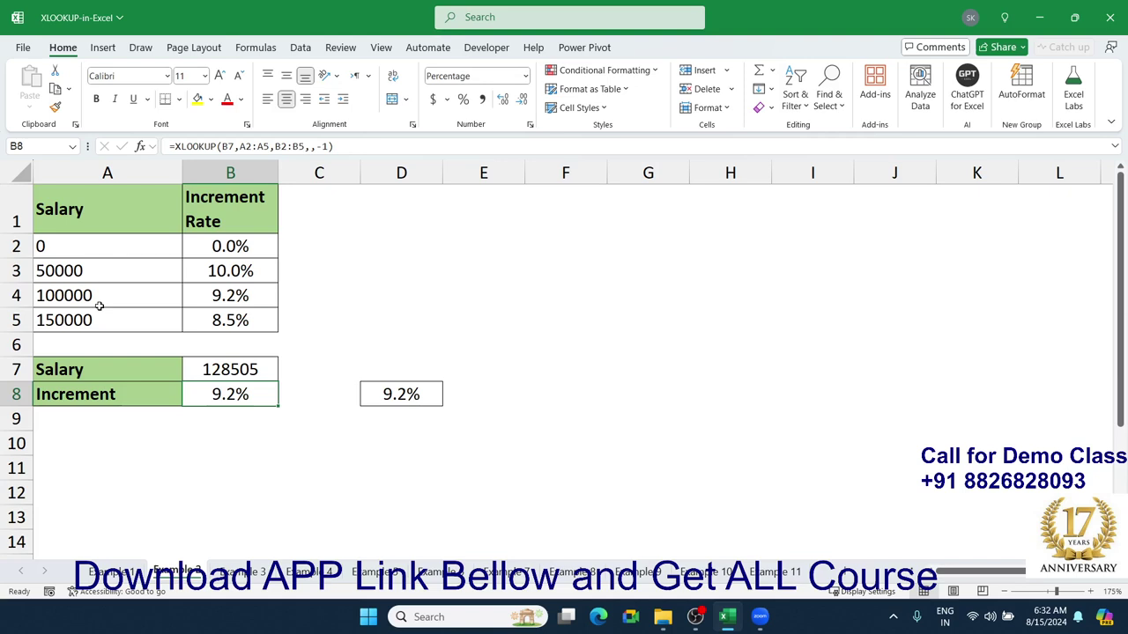
click(435, 245)
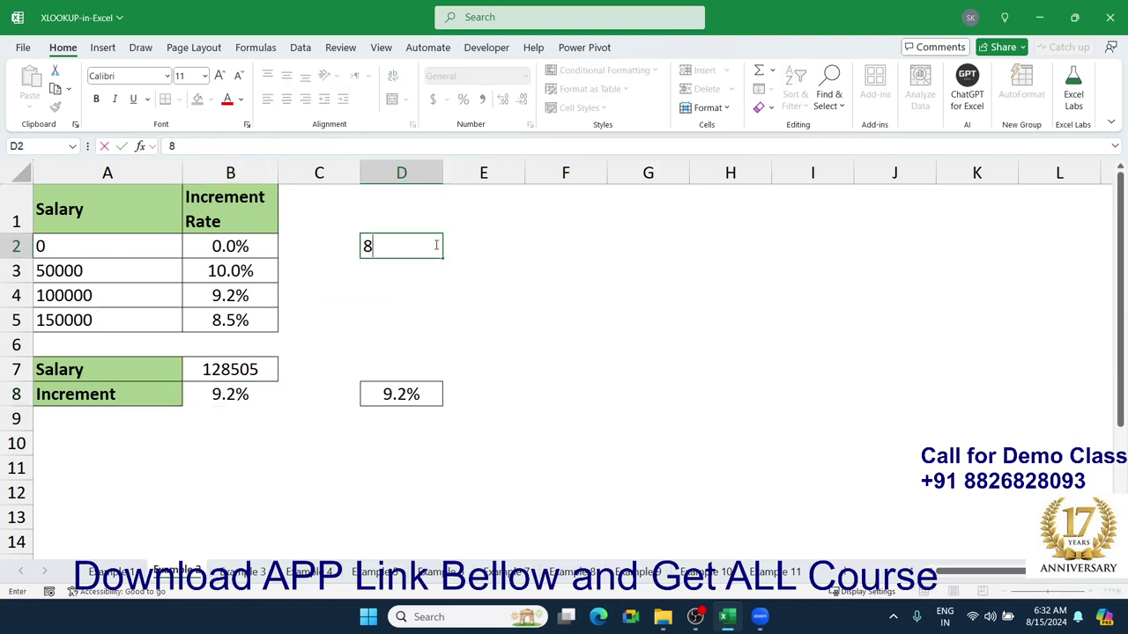
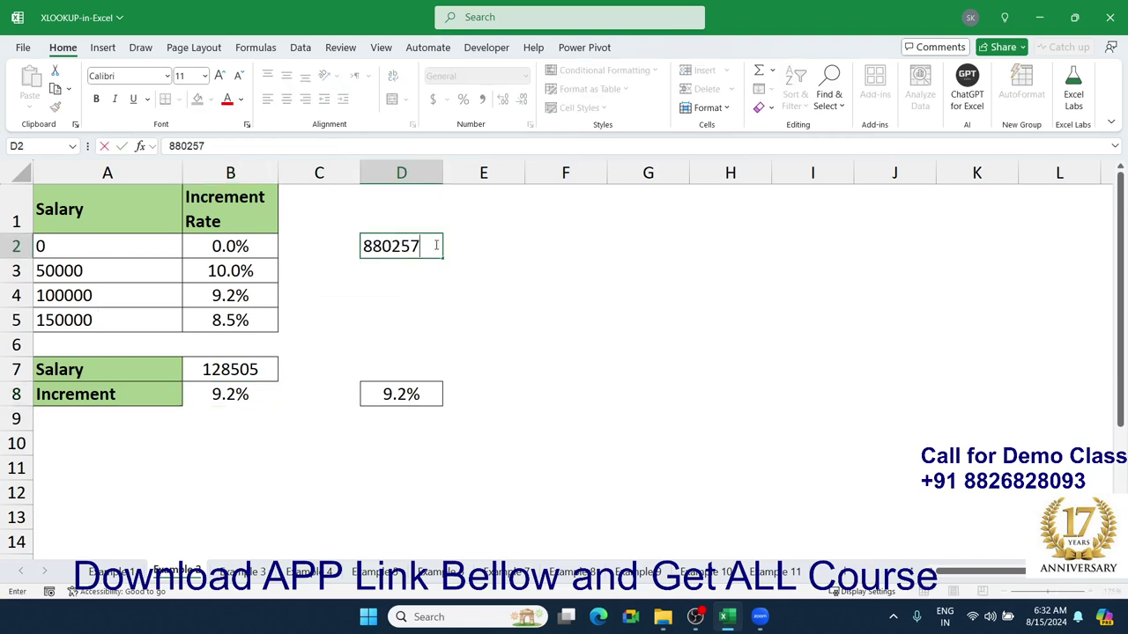
key(Escape)
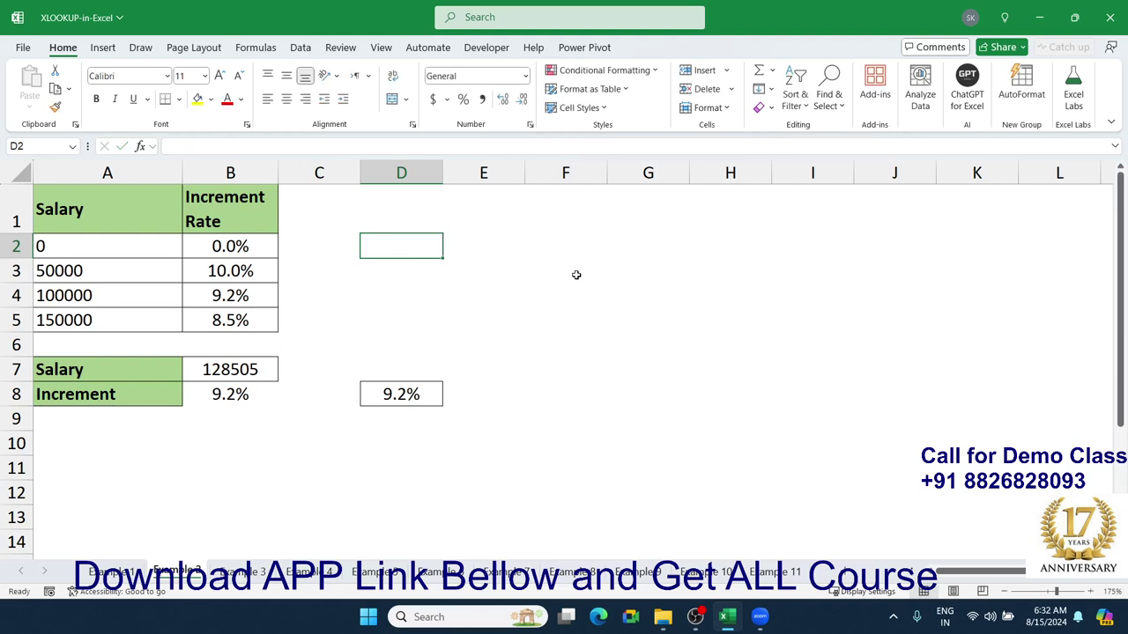